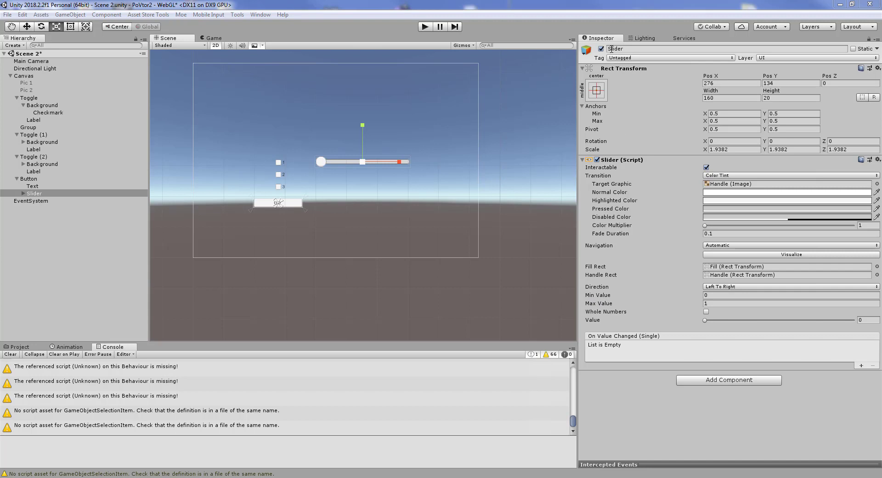
Change the Slider's Min Value from 0.18 to 1 and set Max Value to 3
click(704, 294)
text(0.18)
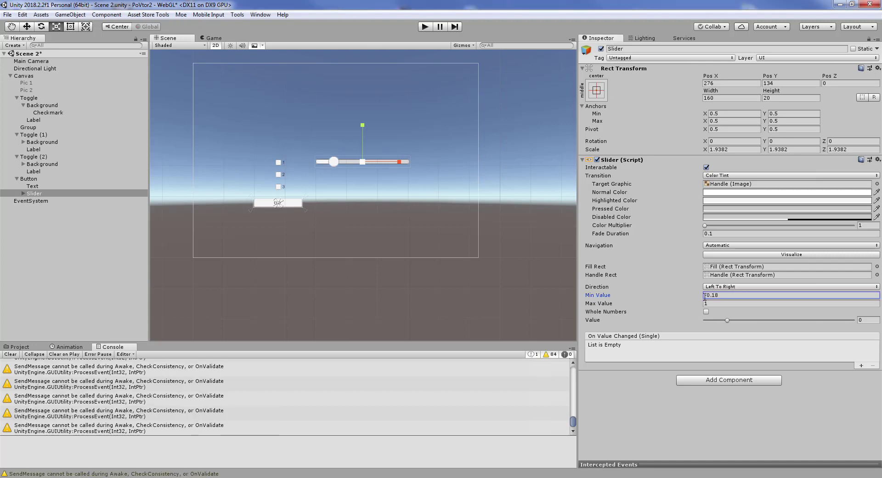
key(BackSpace)
key(BackSpace)
key(BackSpace)
text(1)
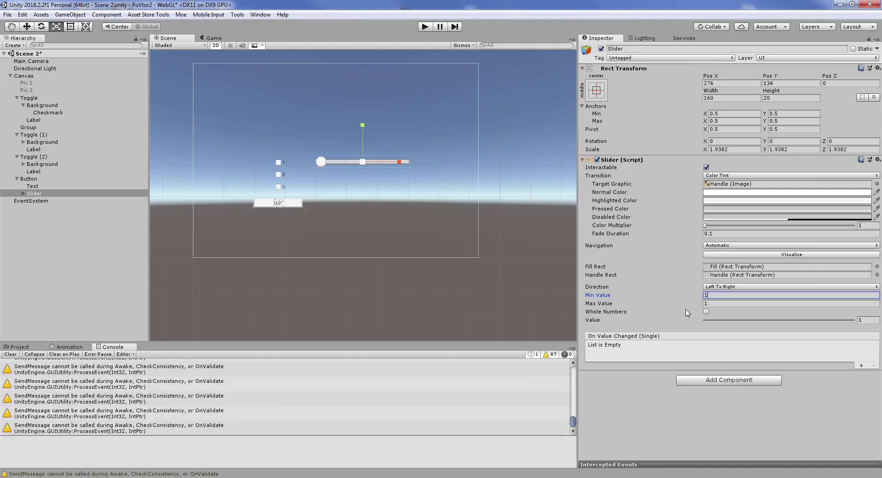
key(Tab)
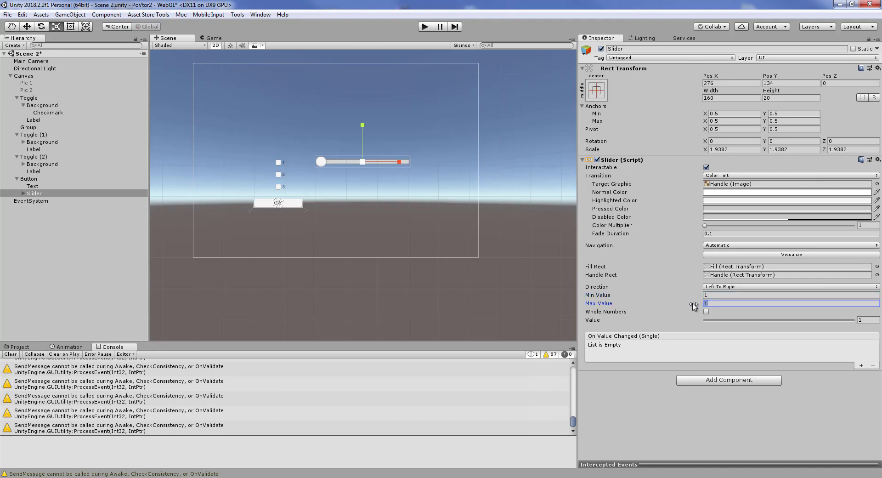
text(3)
Enable Whole Numbers on the Slider and start play mode
click(706, 312)
click(352, 160)
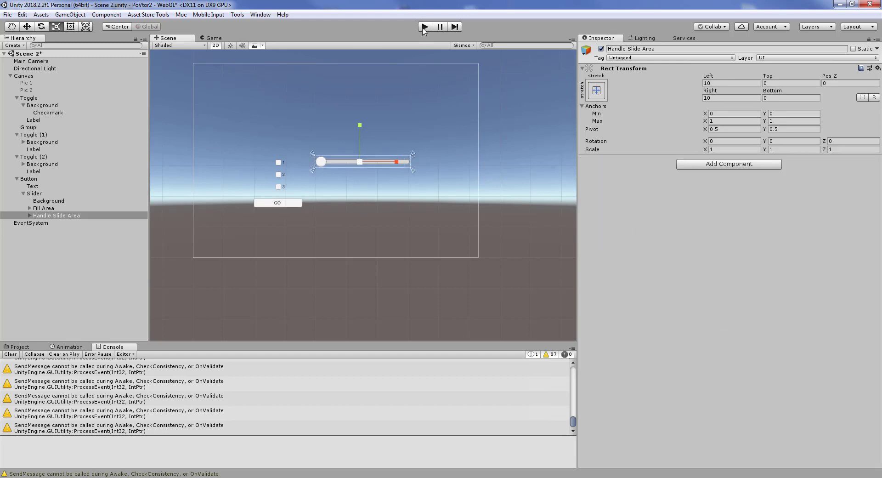
click(423, 28)
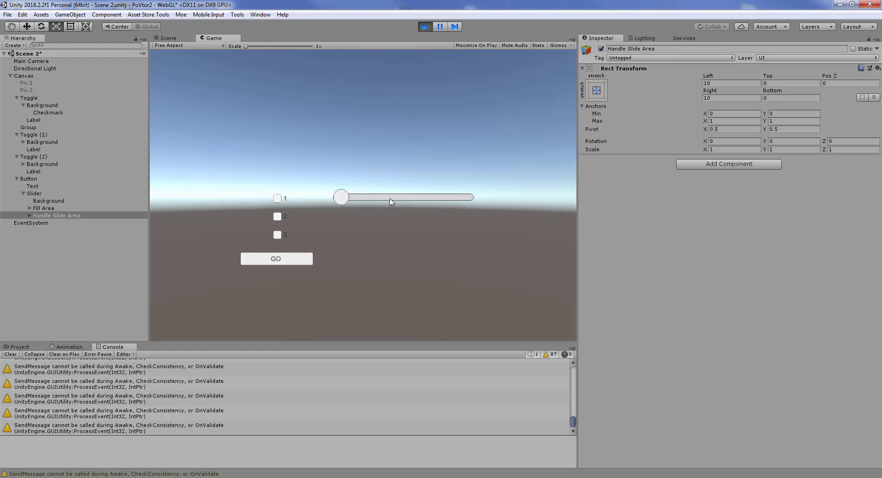
Drag and click the game slider's handle between its left, middle and right positions, then stop play mode
click(391, 199)
drag(397, 199, 375, 200)
click(441, 200)
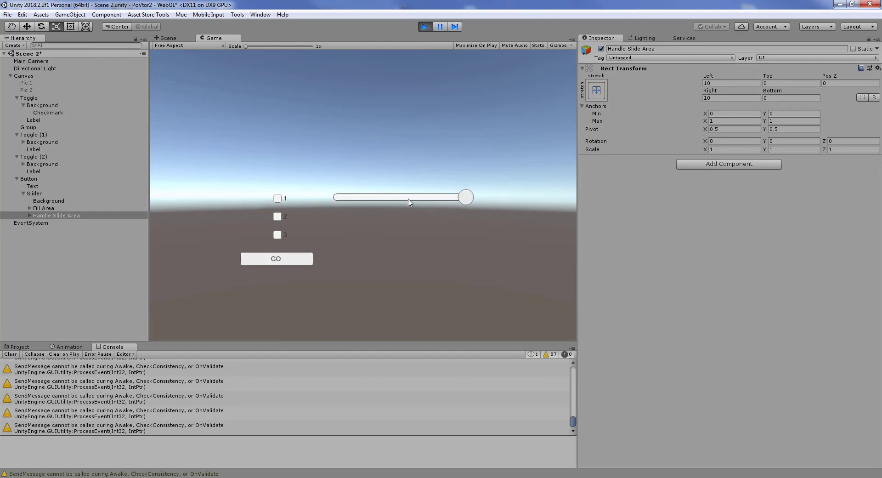
click(409, 200)
click(350, 199)
click(400, 199)
click(471, 200)
click(425, 27)
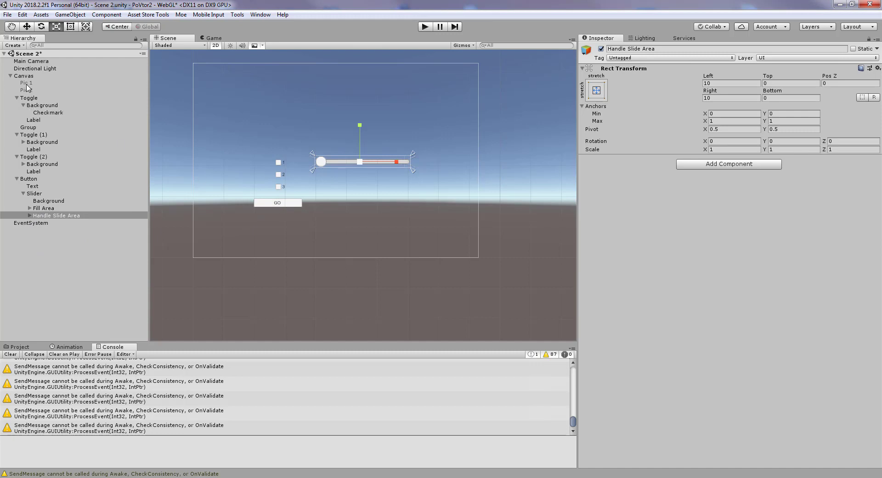
Create an empty GameObject under Canvas and rename it Group_2
right_click(27, 76)
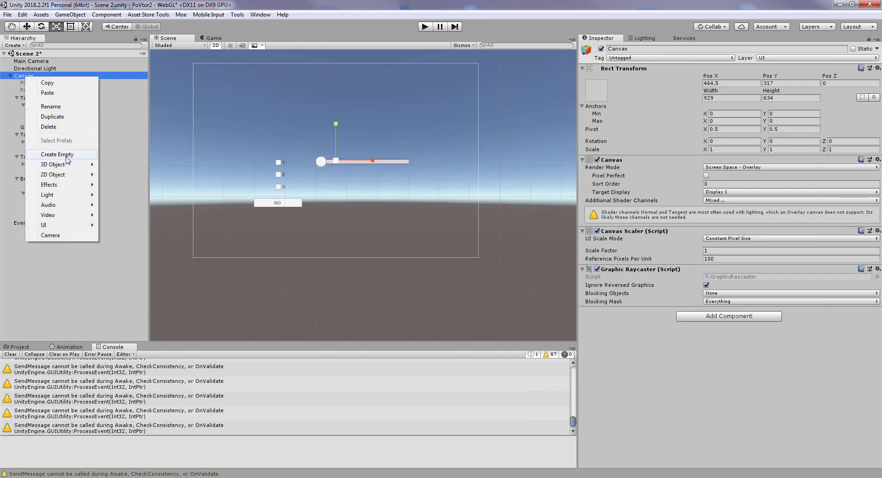
click(67, 155)
right_click(37, 225)
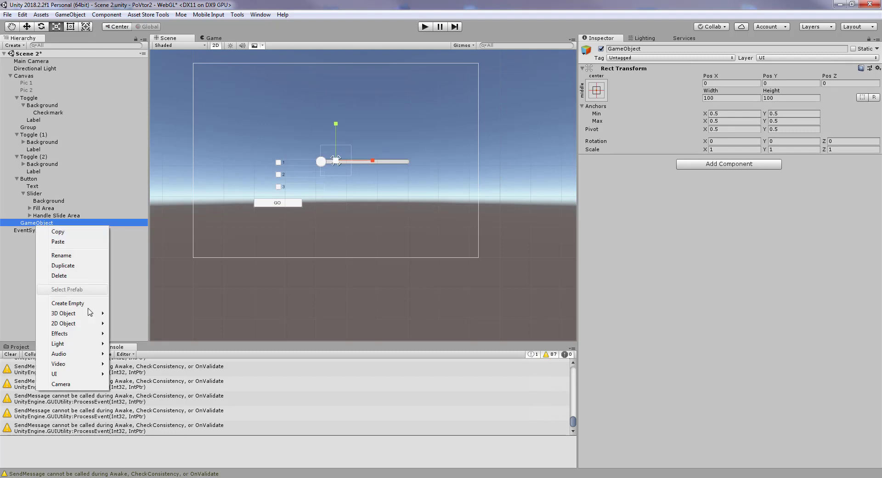
click(70, 259)
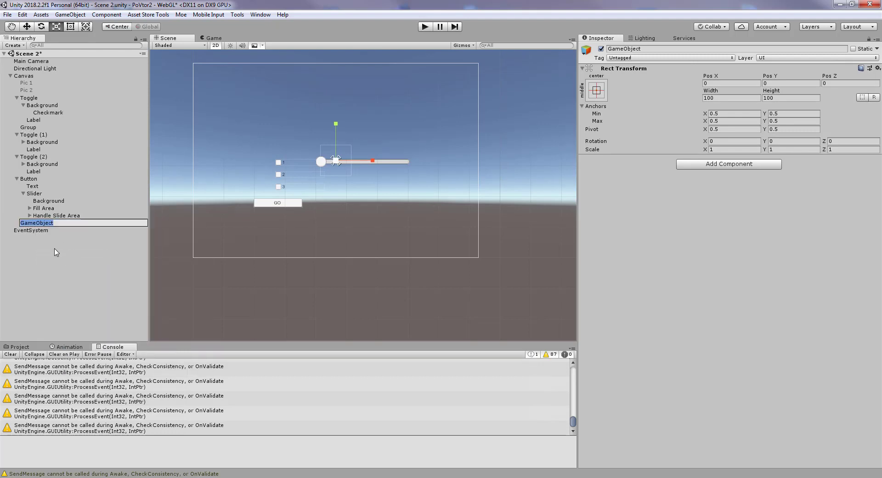
text(Group)
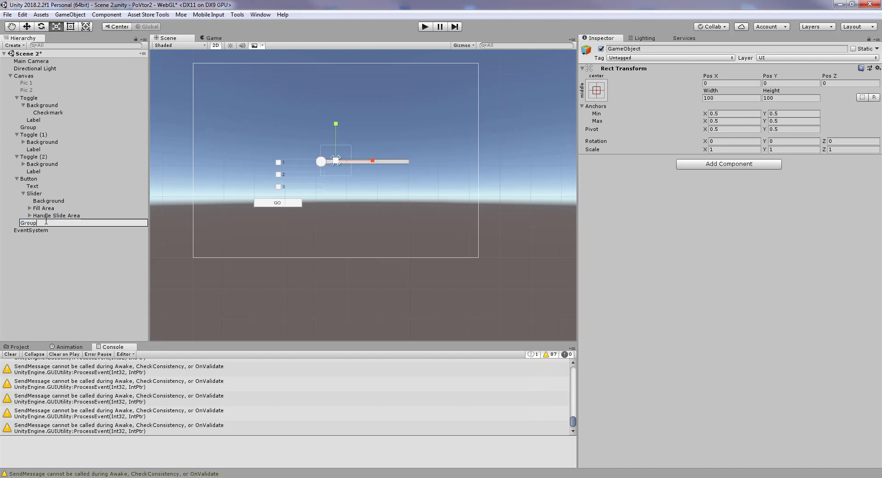
text(_2)
key(Return)
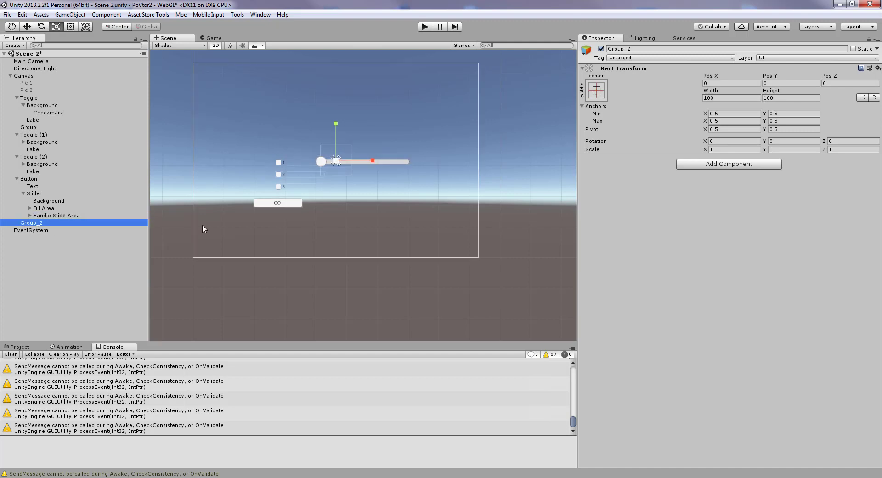
click(708, 163)
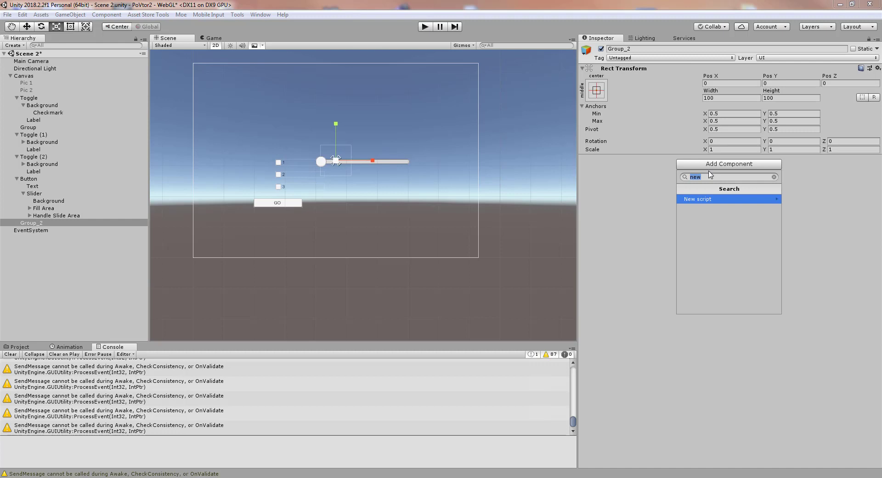
Check the existing Group object's components, then reselect Group_2
click(30, 131)
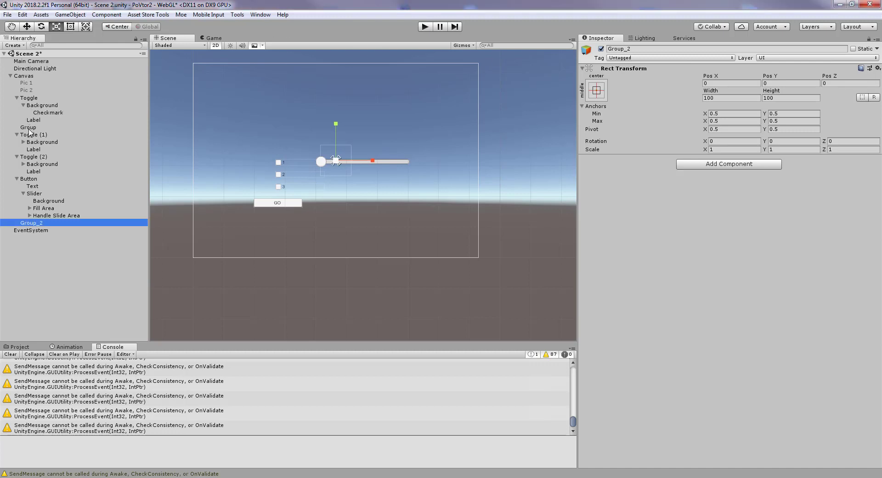
click(28, 129)
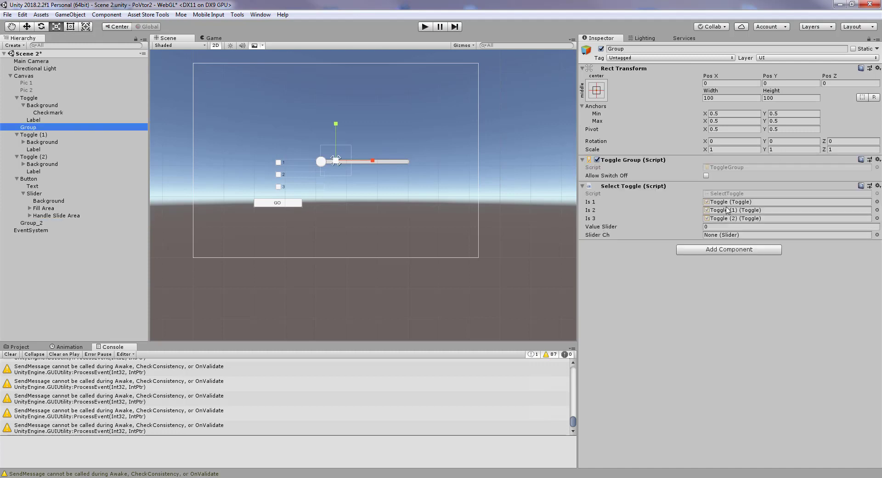
click(31, 223)
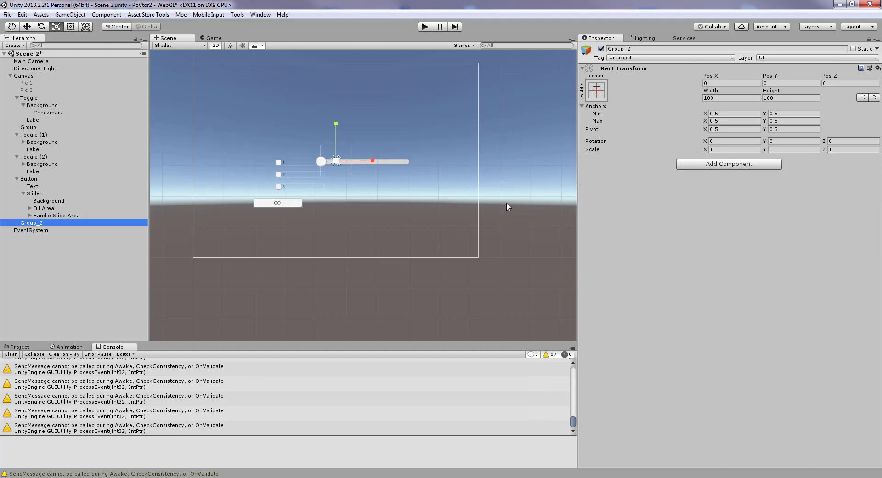
Create a new script named SelectSlider through Add Component and attach it to Group_2
click(711, 165)
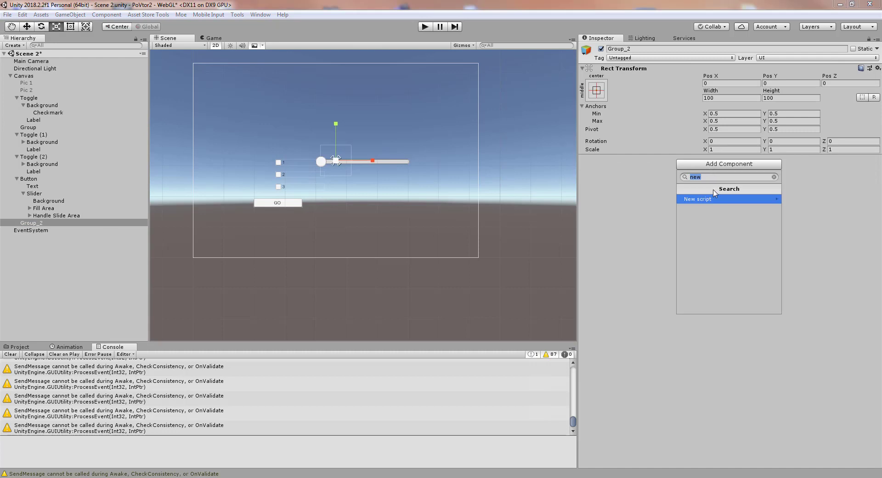
text(sele)
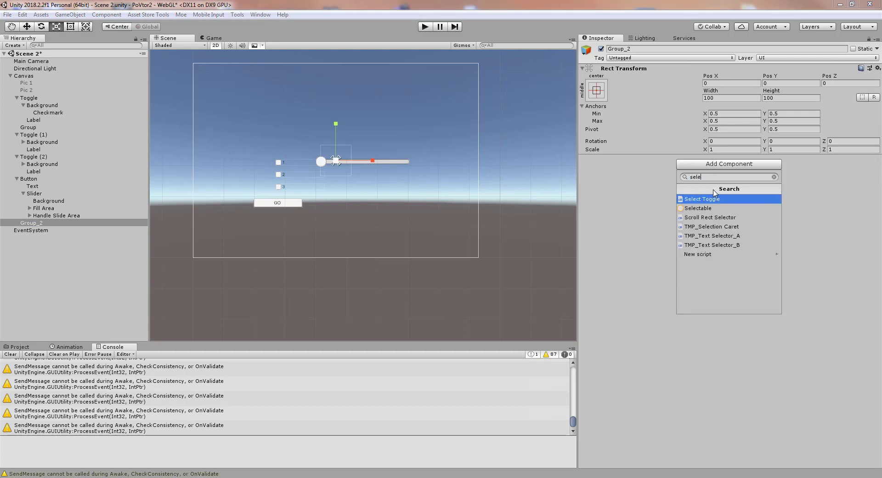
key(BackSpace)
key(BackSpace)
key(BackSpace)
key(BackSpace)
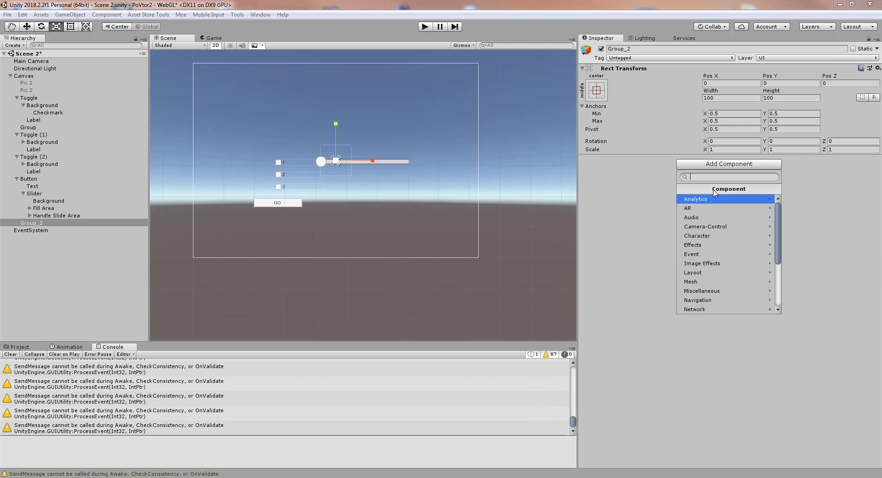
text(Select)
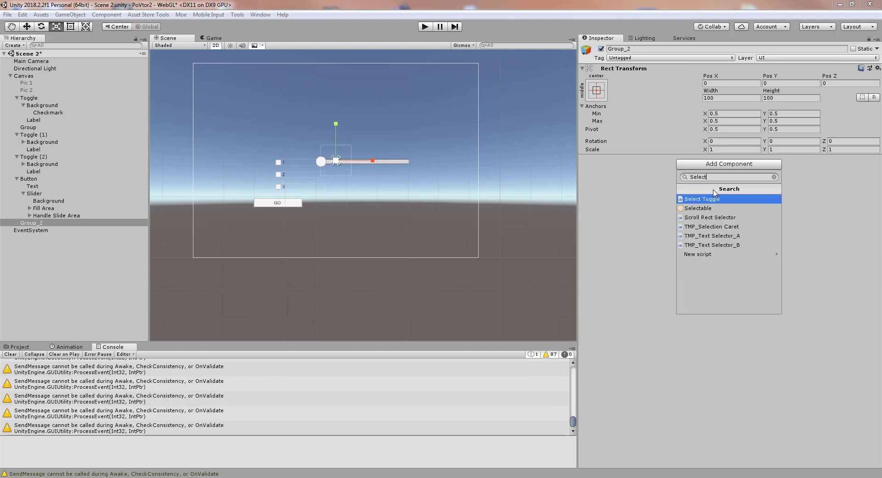
text( Slider)
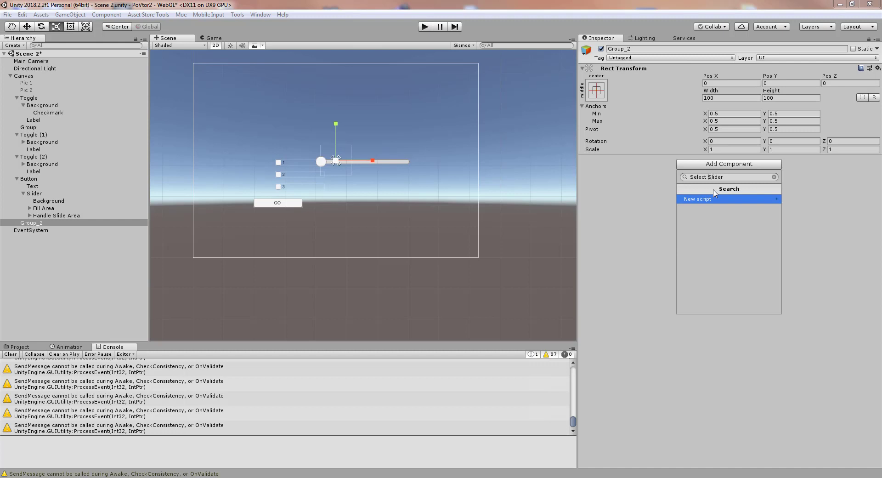
key(BackSpace)
click(708, 200)
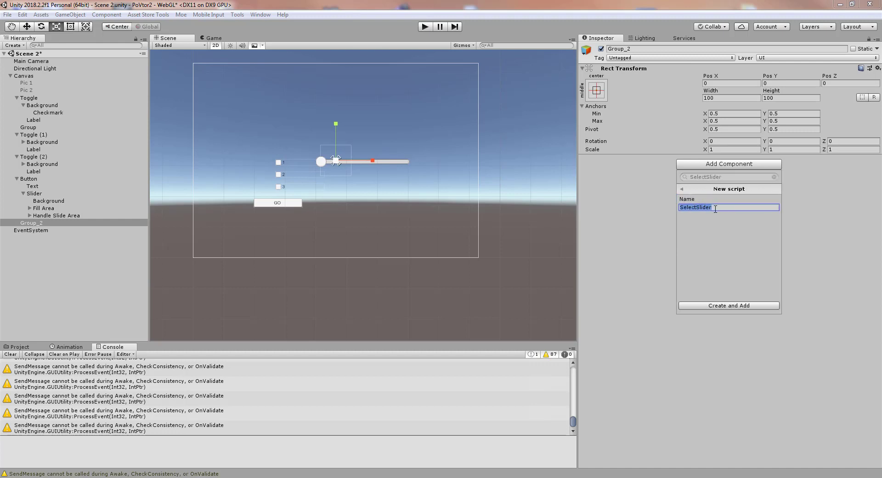
click(738, 306)
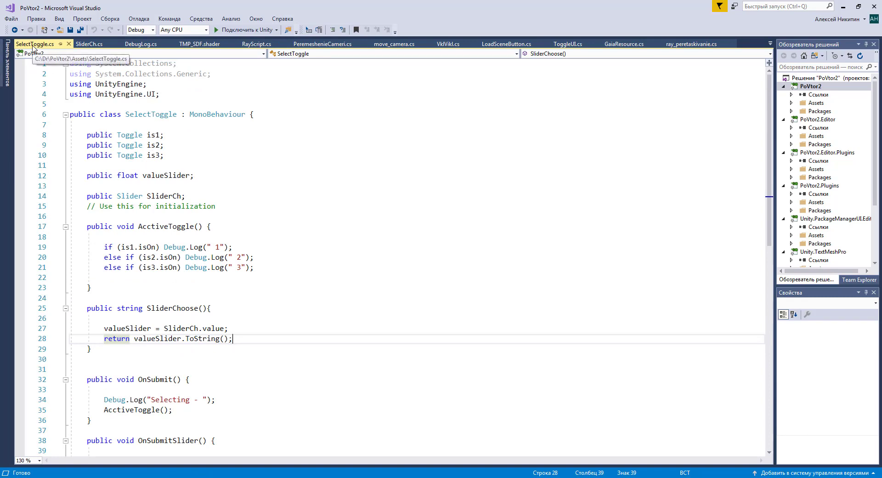
Return to Unity and open SelectSlider.cs from the Select Slider component's Script field
click(844, 5)
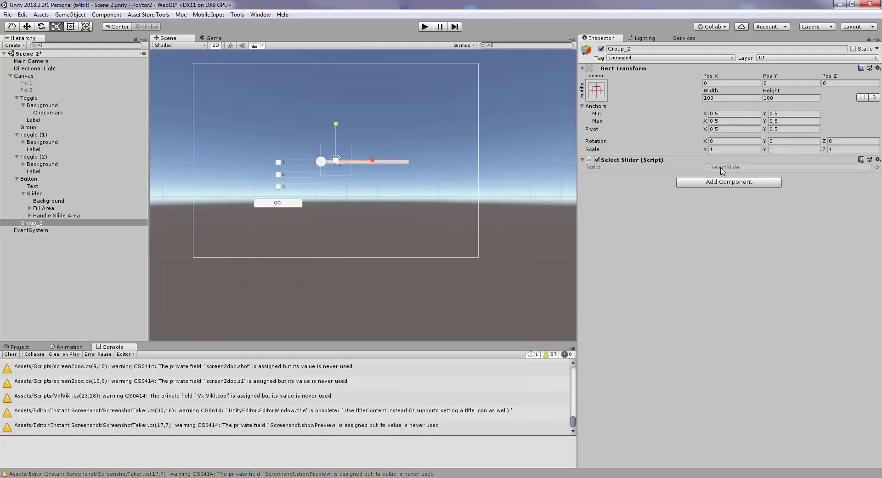
double_click(723, 170)
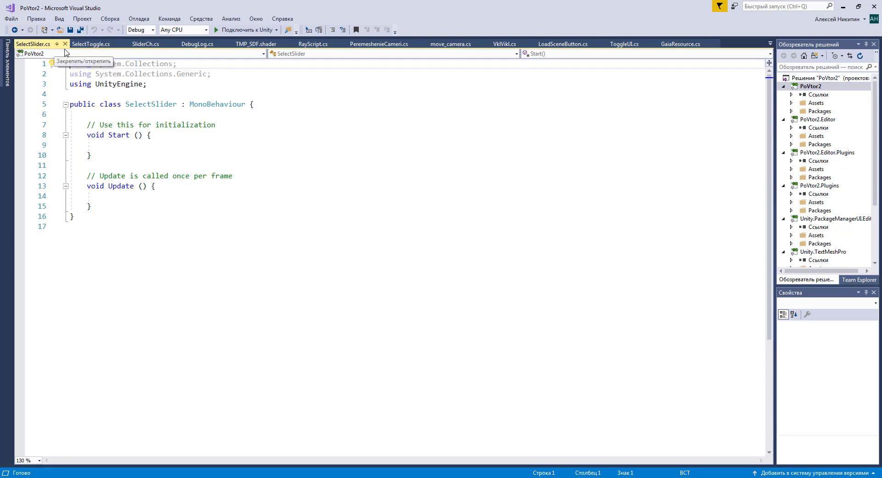
Add a 'using UnityEngine.UI;' line by duplicating the UnityEngine using line
drag(151, 84, 70, 84)
key(ctrl+c)
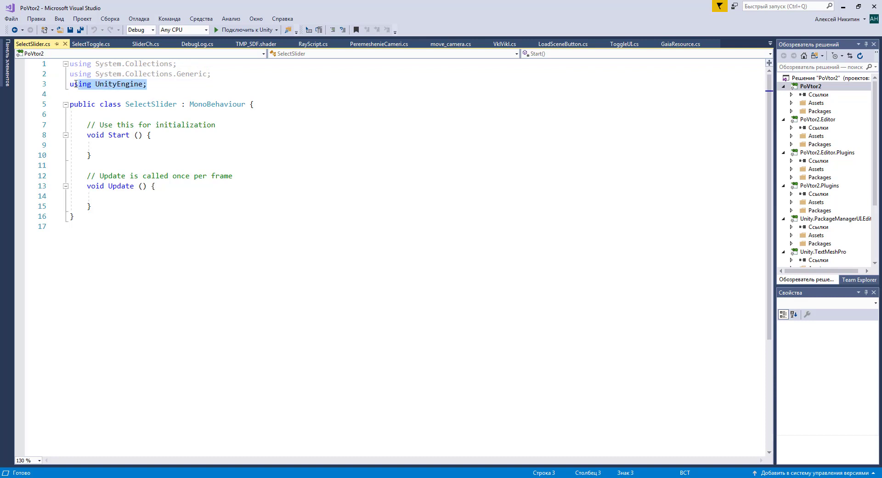
click(161, 87)
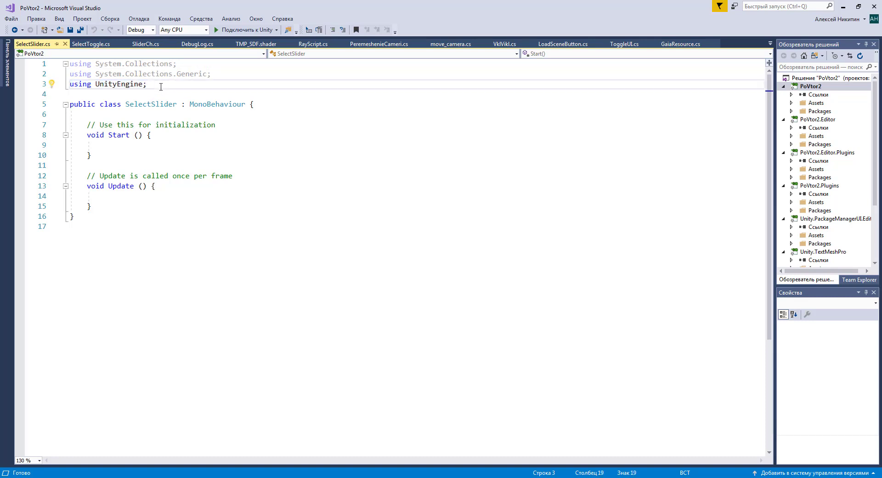
key(Return)
key(ctrl+v)
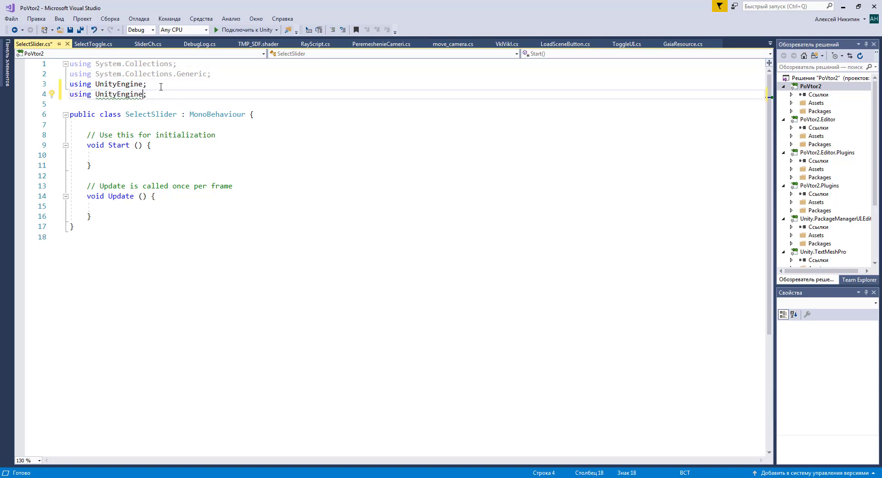
text(.UI)
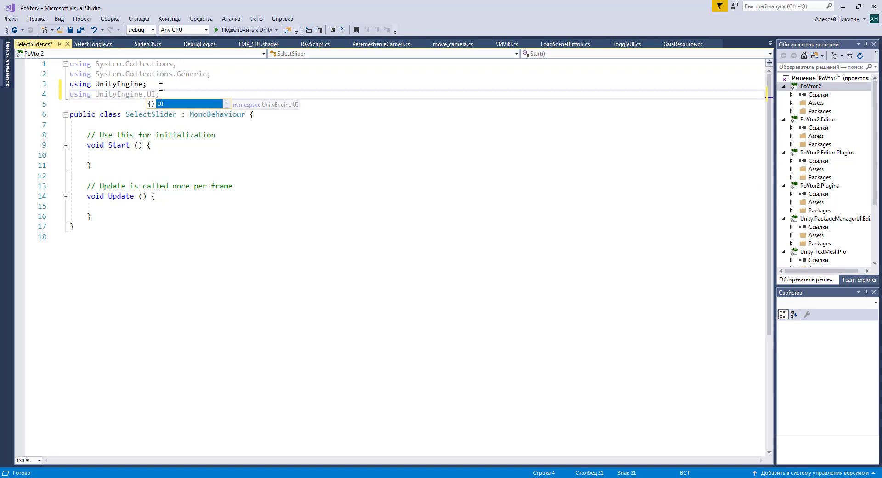
Declare 'public Slider SliderCh;' inside the SelectSlider class
click(152, 128)
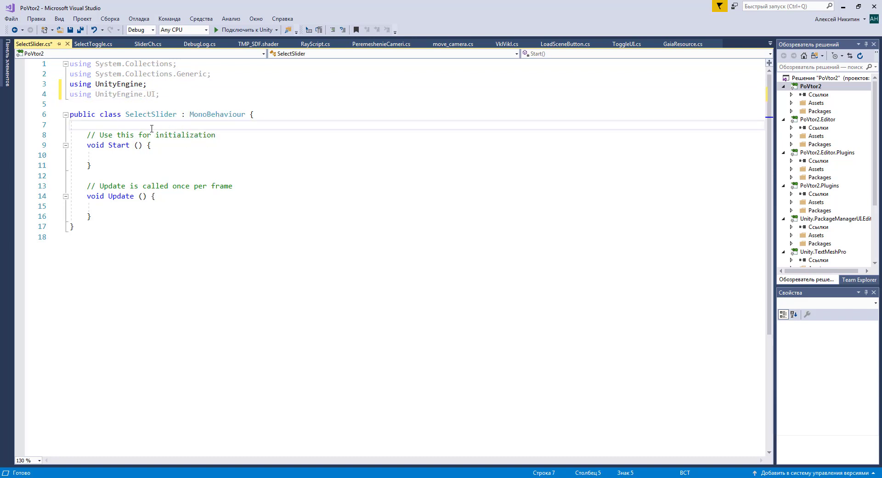
key(Return)
text(public)
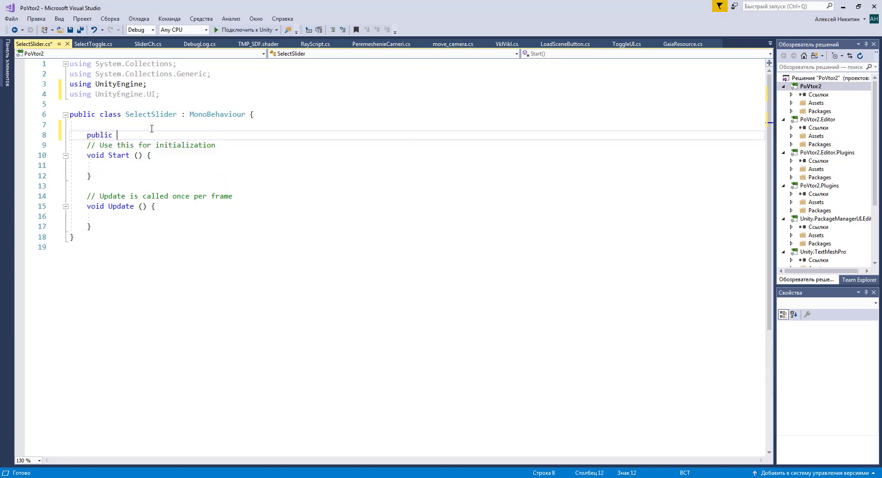
text( S)
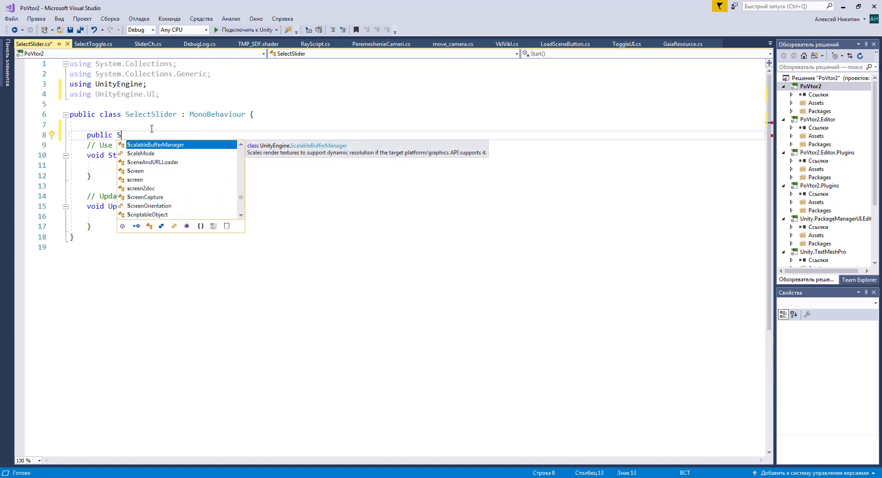
text(lide)
key(Tab)
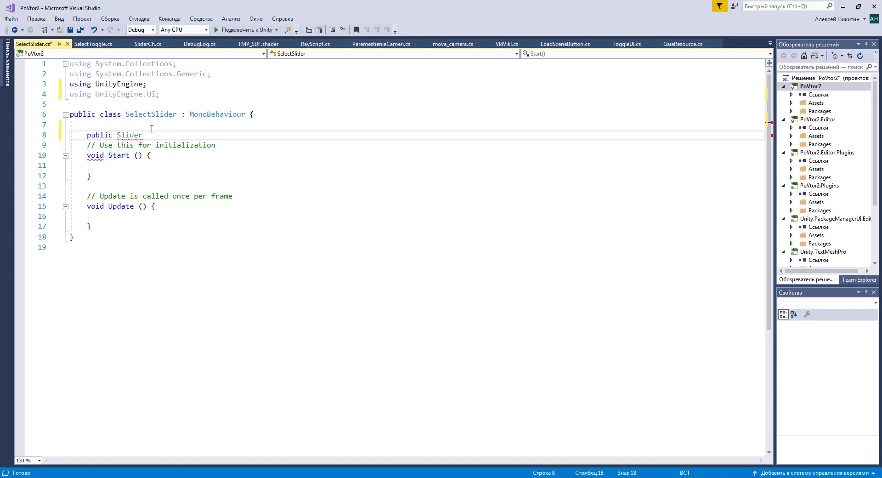
text( Sli)
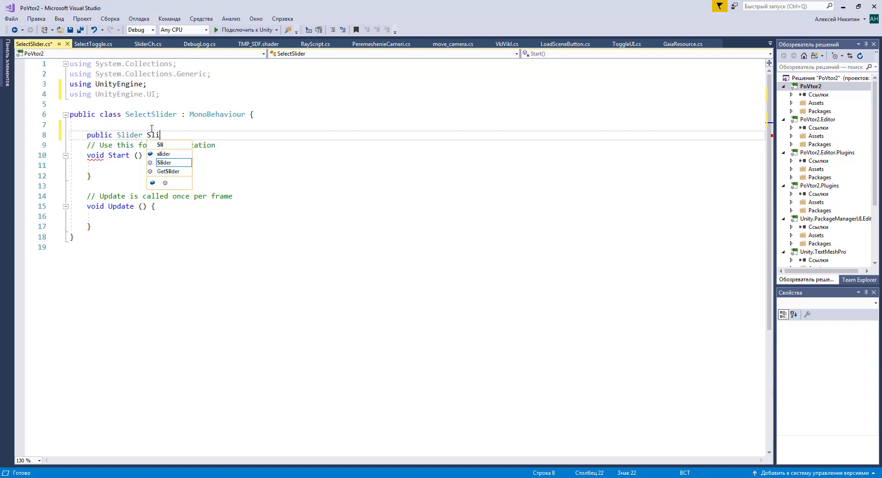
text(derC)
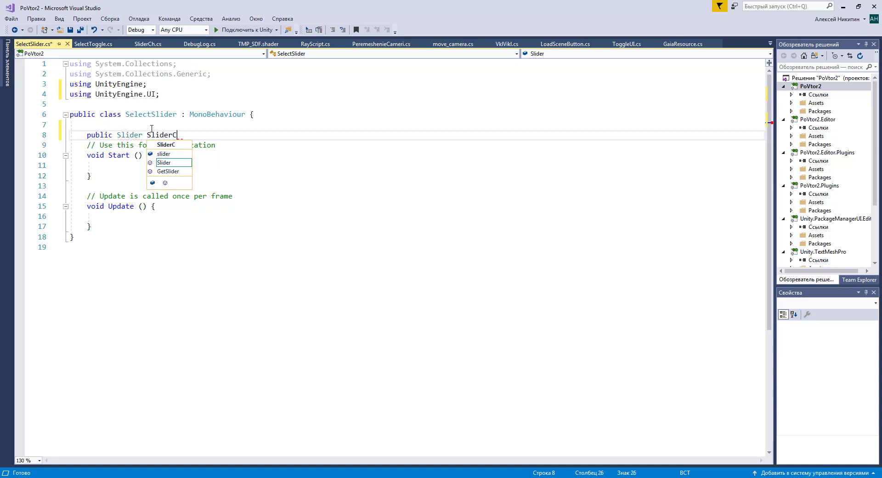
text(h;)
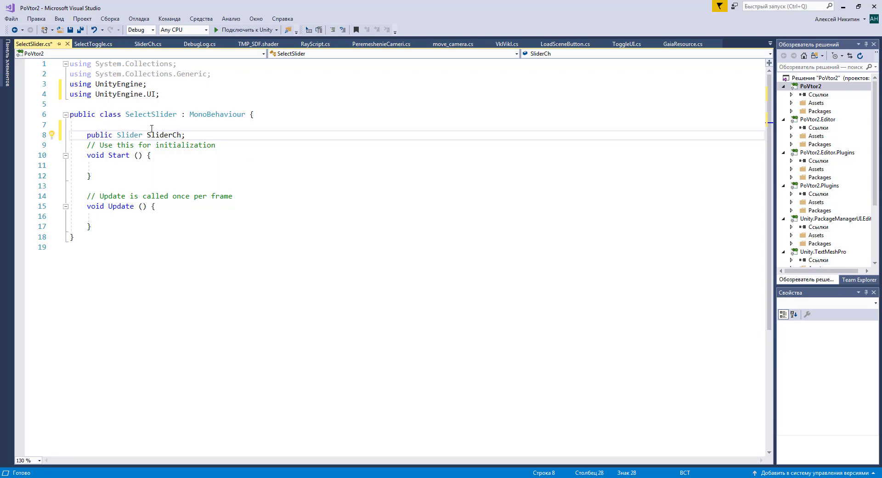
Save SelectSlider.cs and return to the Unity editor
click(71, 29)
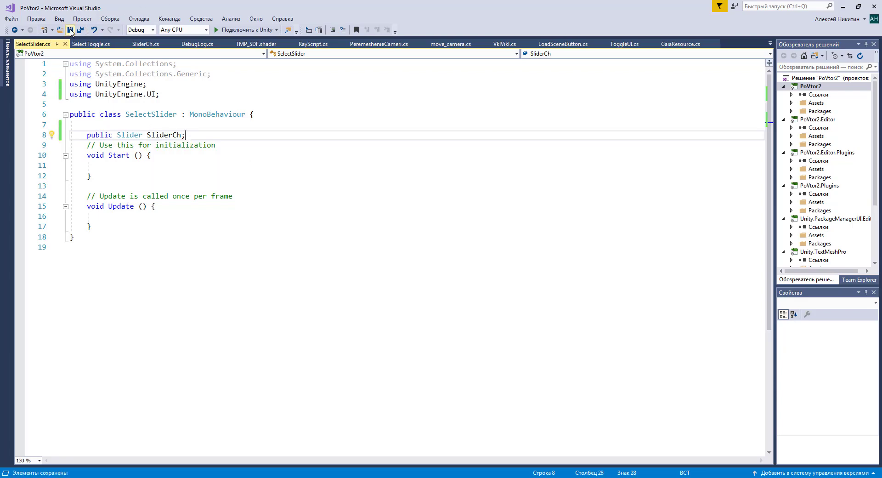
double_click(212, 9)
click(580, 7)
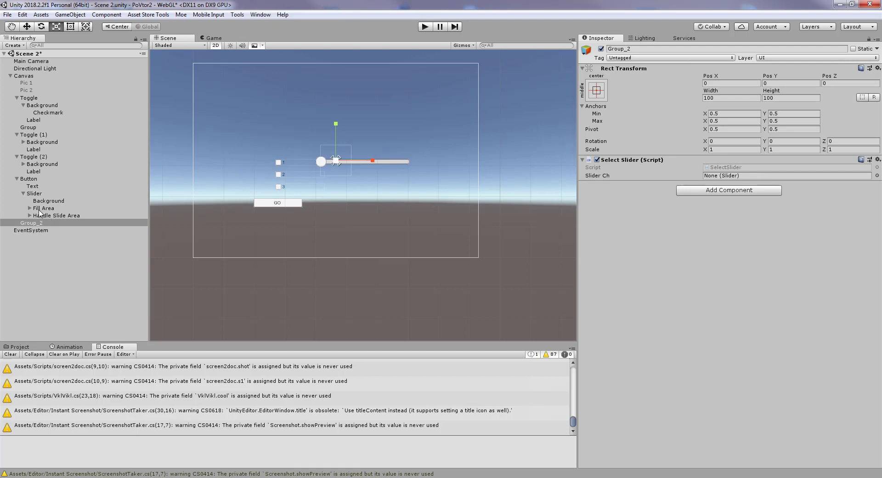
Assign the scene's Slider to the Slider Ch field, then switch back to Visual Studio
drag(34, 194, 726, 177)
key(alt+Tab)
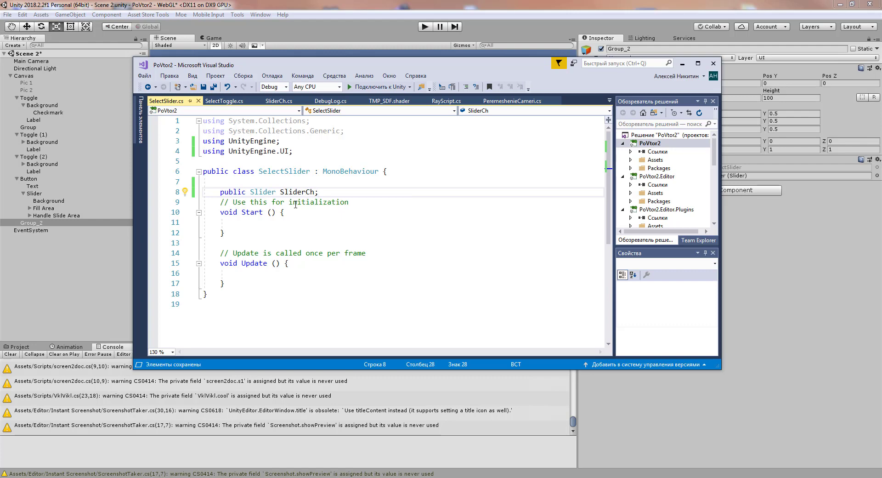
Delete the Start and Update methods and add 'public float valueSlider;' below SliderCh
drag(232, 283, 204, 212)
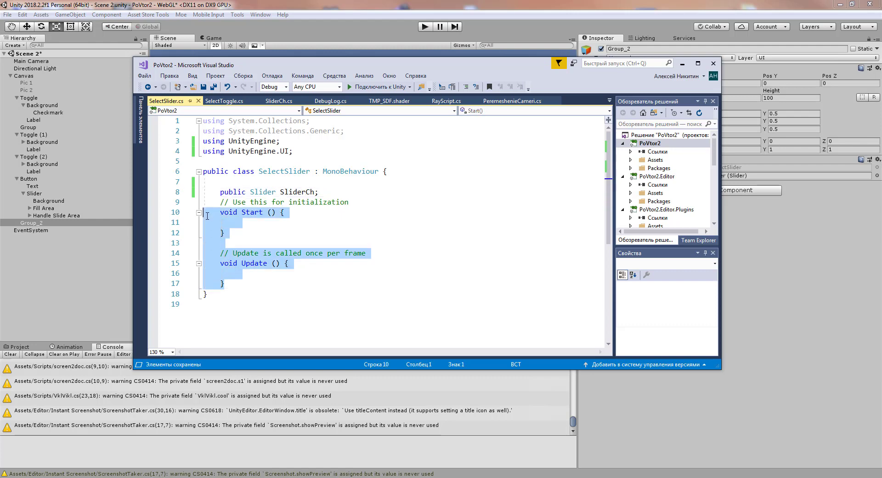
key(Delete)
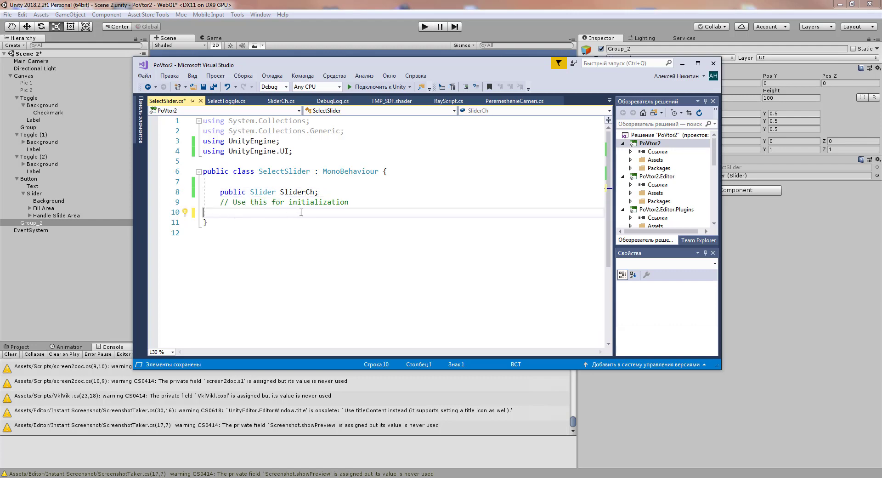
key(Return)
key(Return)
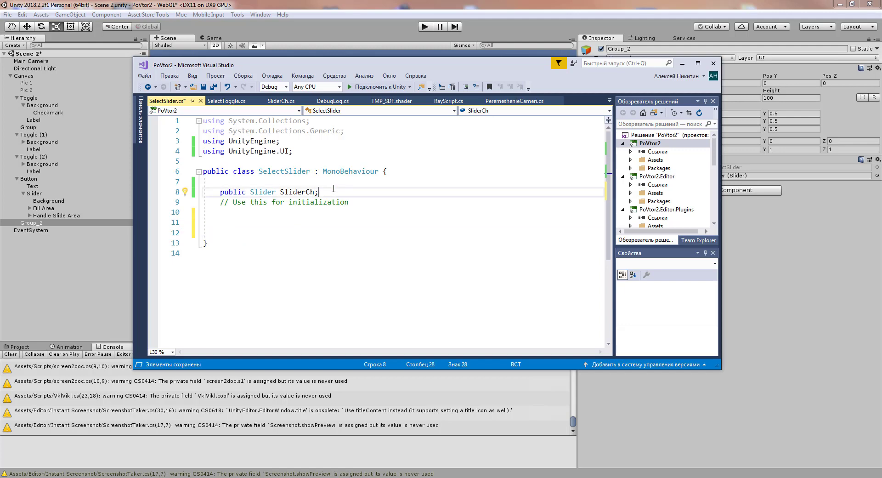
key(Return)
text(pu)
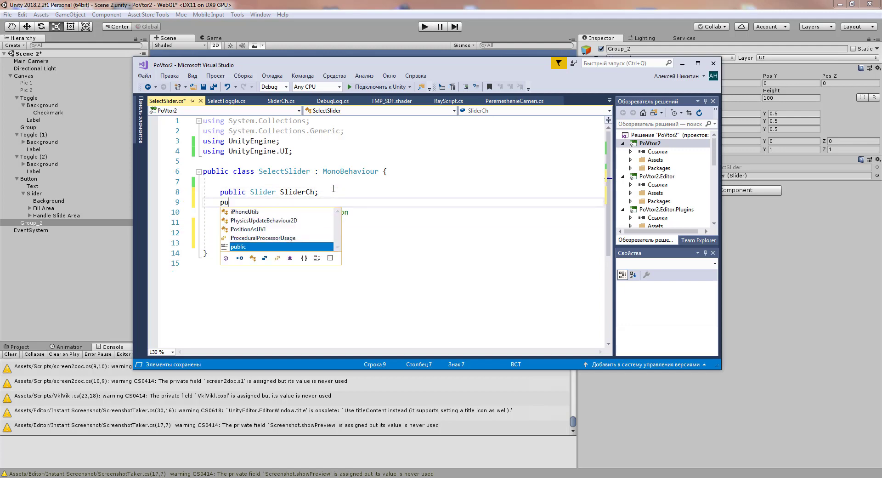
text(blic )
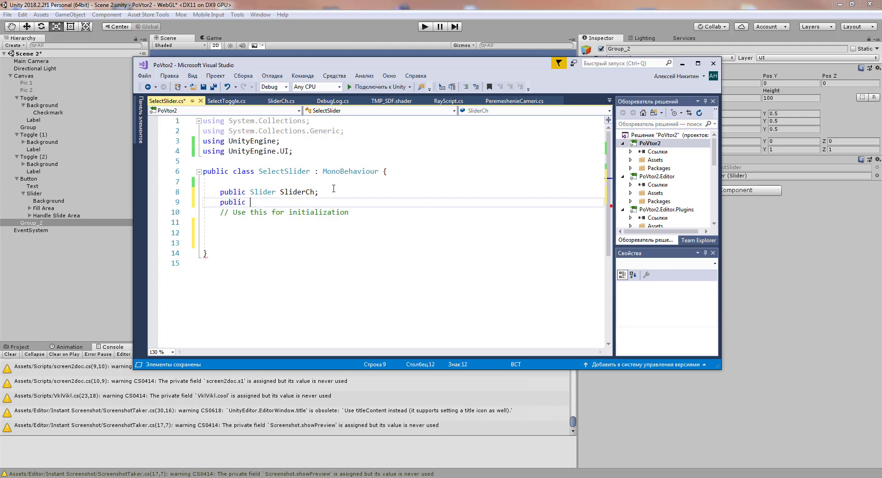
text(float )
text(value)
text(S)
text(lider)
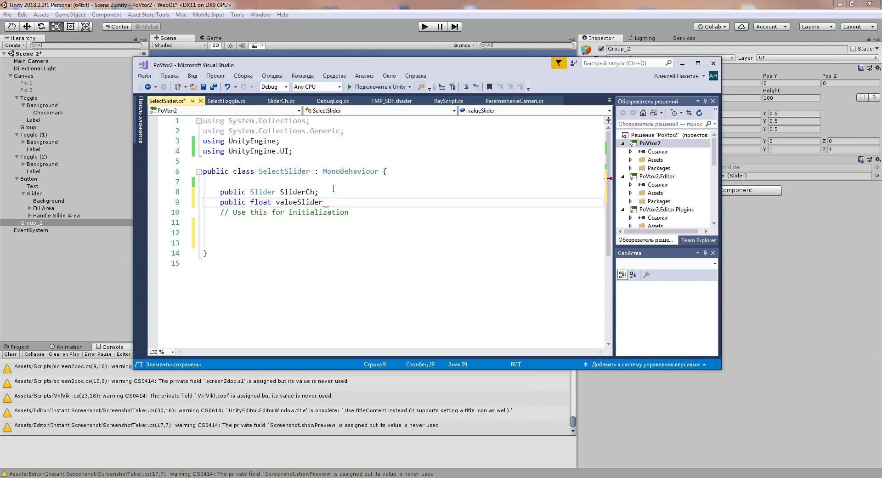
text(;)
Type 'public string SliderChoose() {' below the fields and open up its empty body
click(227, 231)
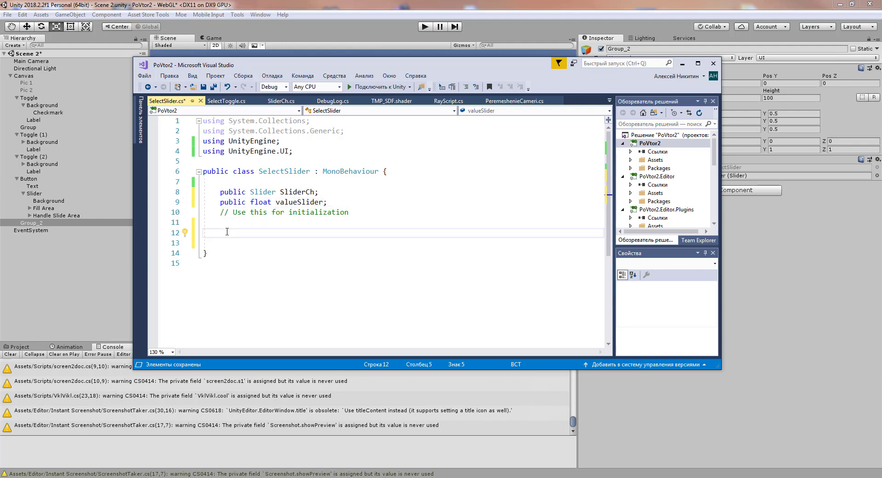
text(pu)
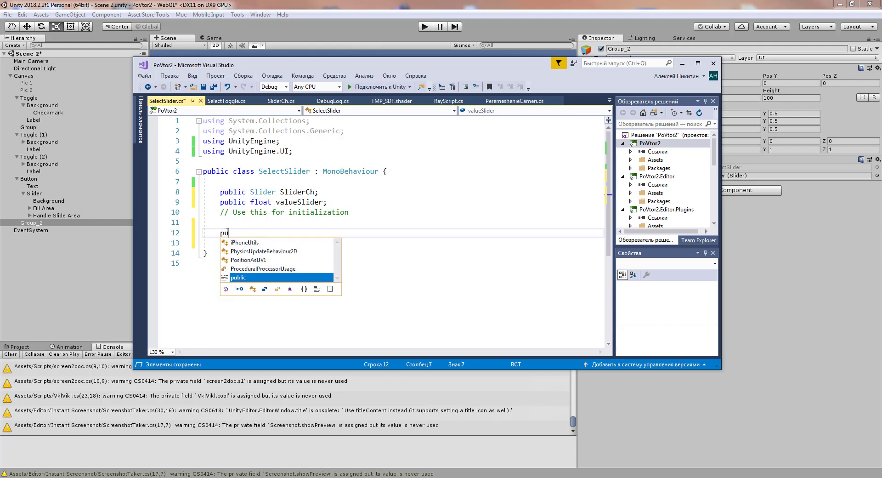
text(blic)
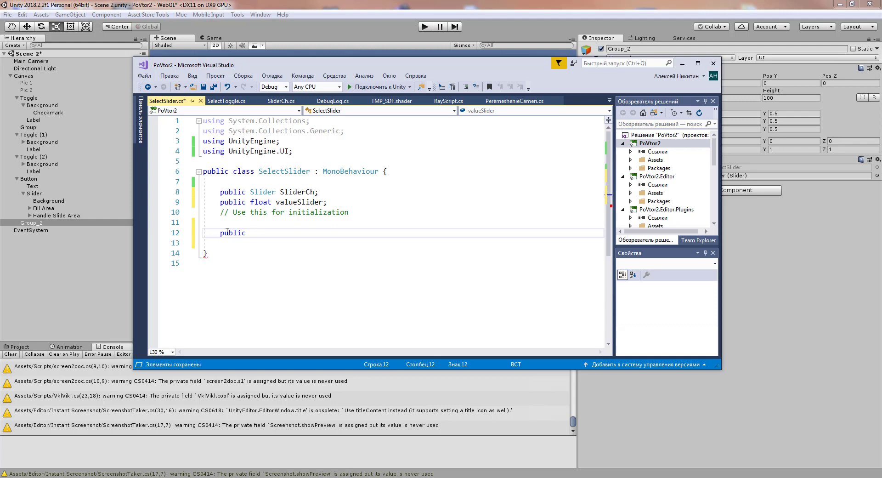
text(strin)
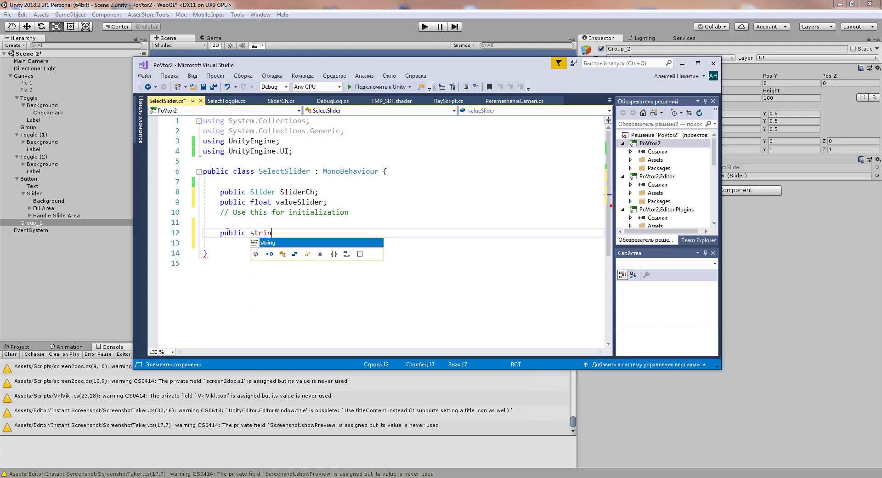
text(g )
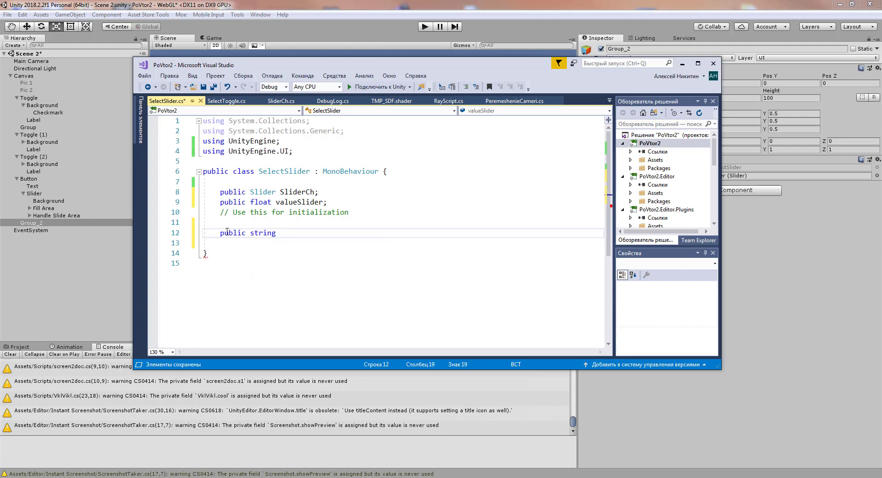
text(S)
text(lider)
text(Choose)
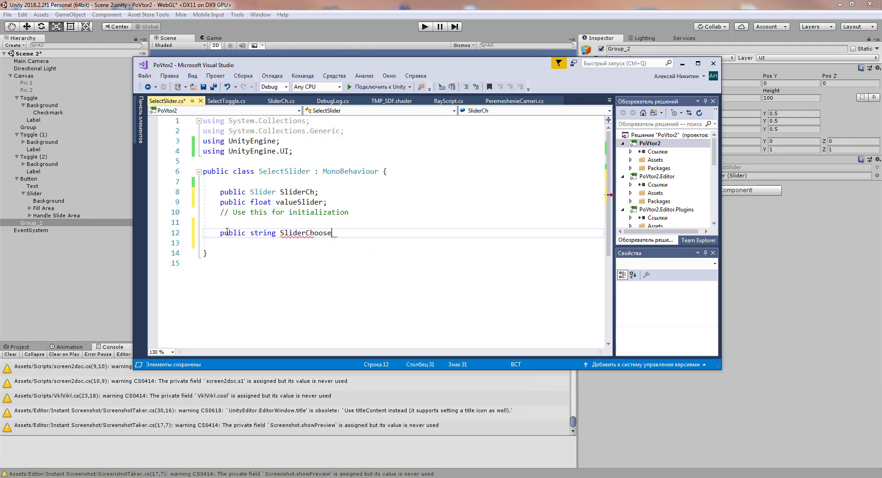
text(() )
text({)
key(Return)
key(Return)
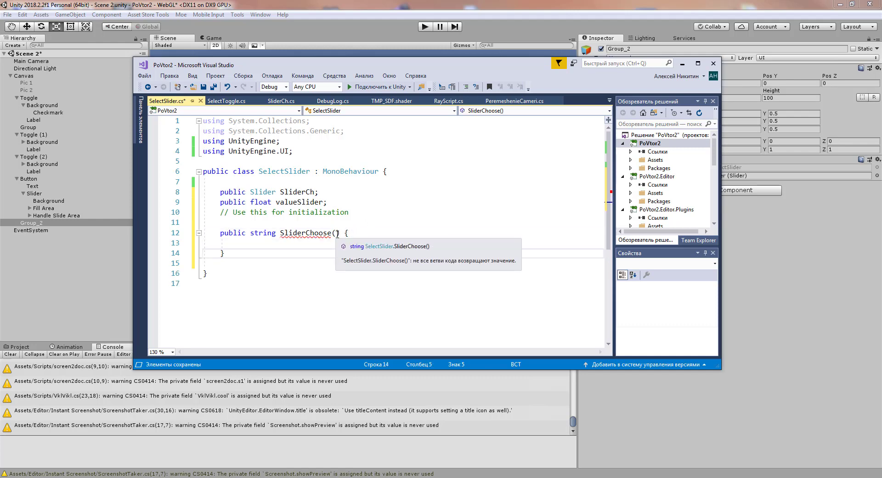
mouse_move(292, 233)
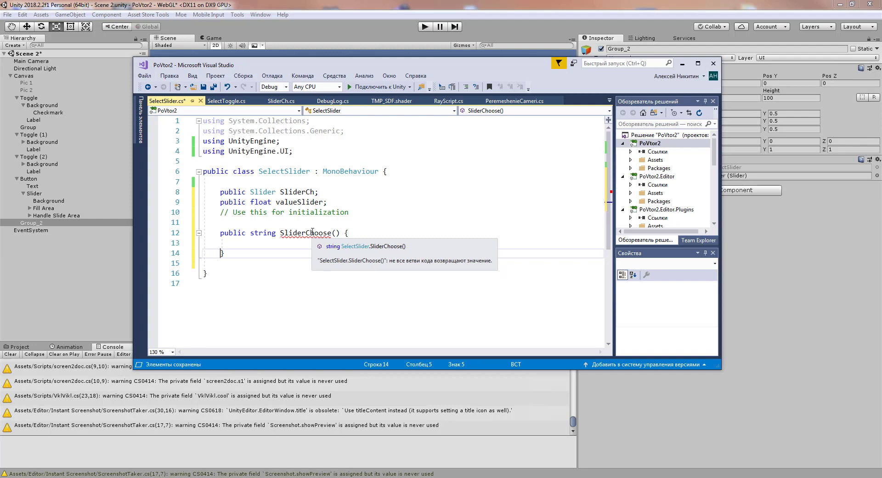
Write 'return "значение";' in SliderChoose, correcting the mistyped string
click(230, 247)
key(Return)
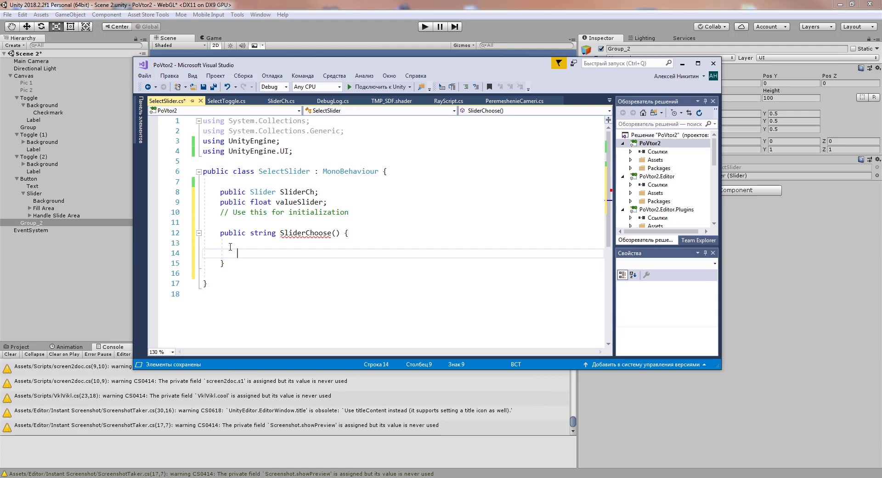
text(retu)
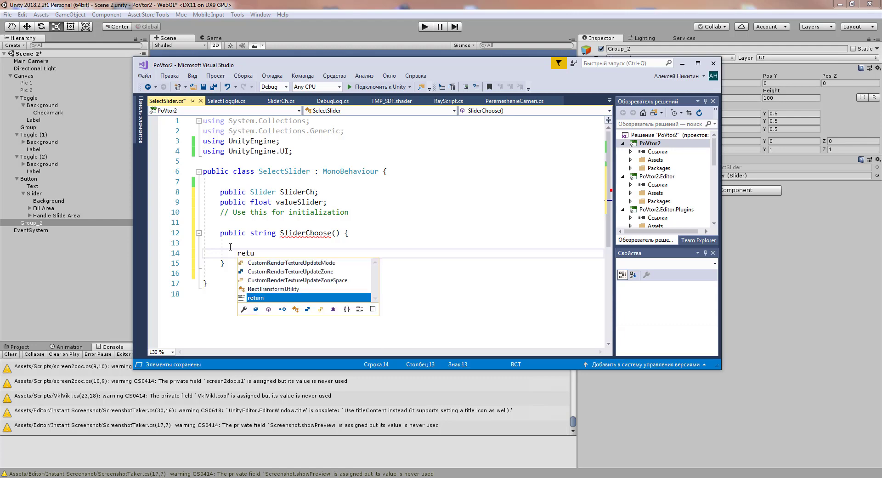
key(Tab)
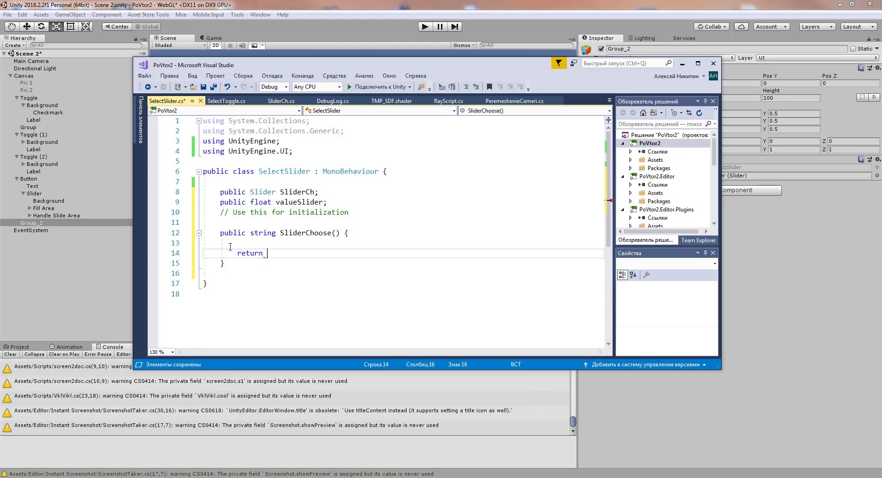
text(")
text(pyfxtybt)
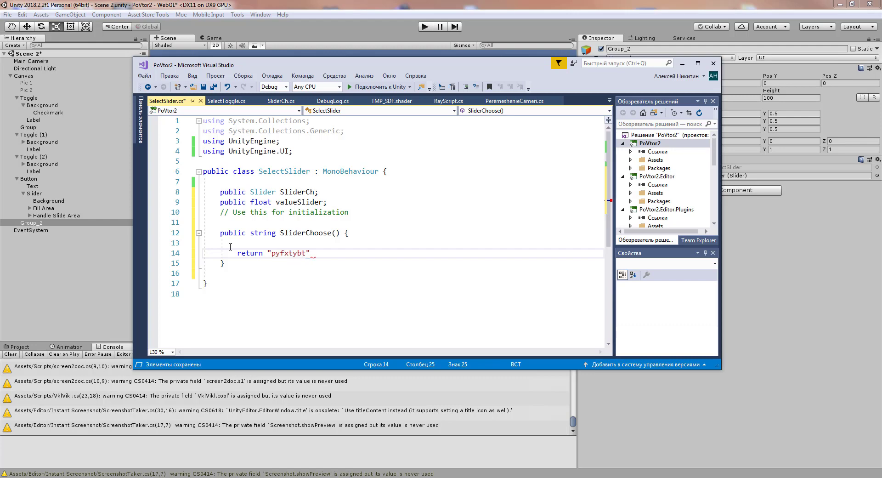
key(BackSpace)
key(BackSpace)
key(BackSpace)
key(BackSpace)
key(BackSpace)
key(BackSpace)
key(BackSpace)
key(BackSpace)
text(значен)
text(ие)
key(Right)
text(ж)
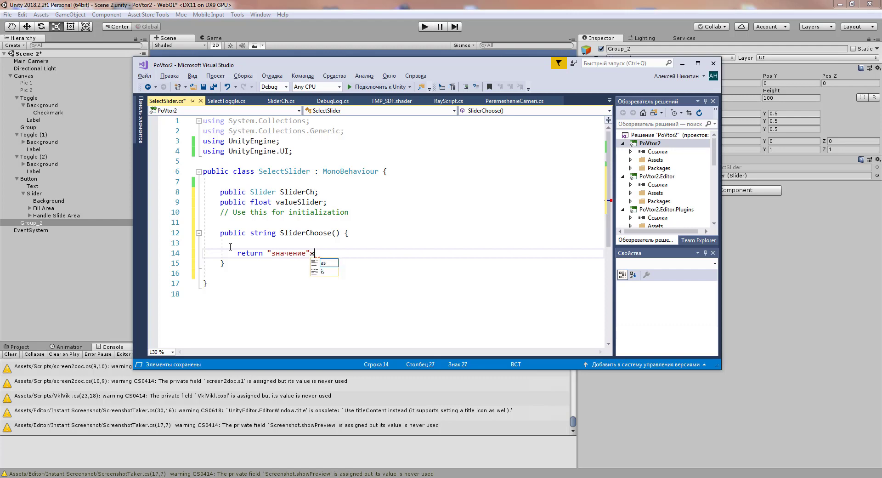
key(BackSpace)
text(;)
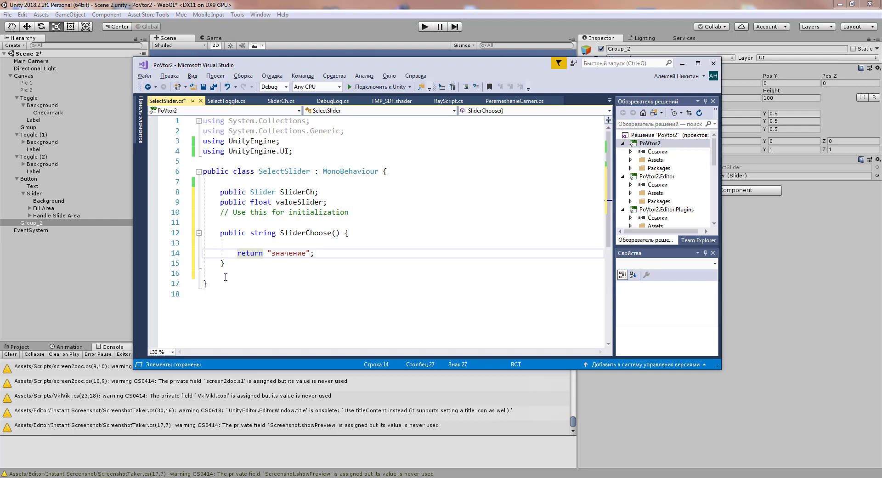
Add the line 'valueSlider = SliderCh.value;' above the return statement in SliderChoose
click(275, 242)
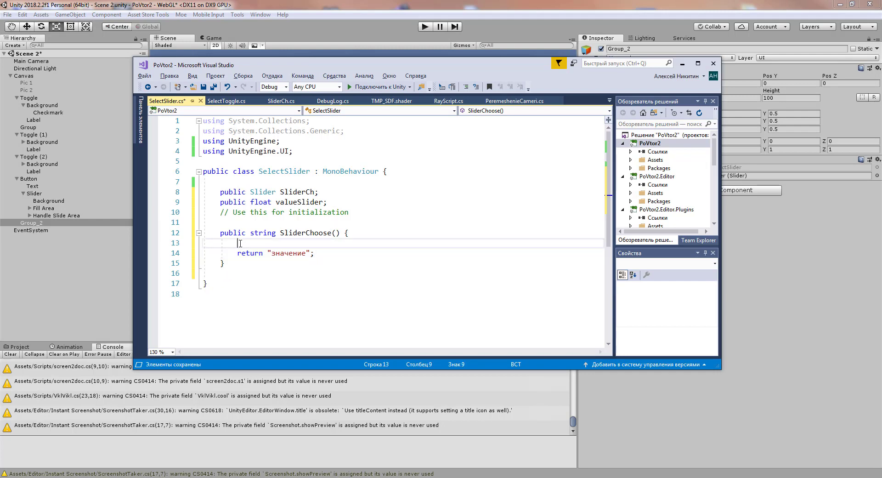
key(Return)
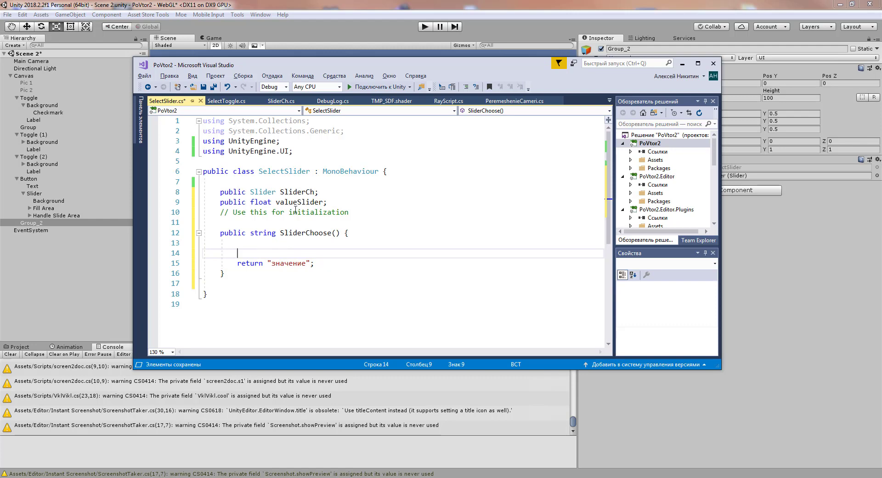
mouse_move(281, 205)
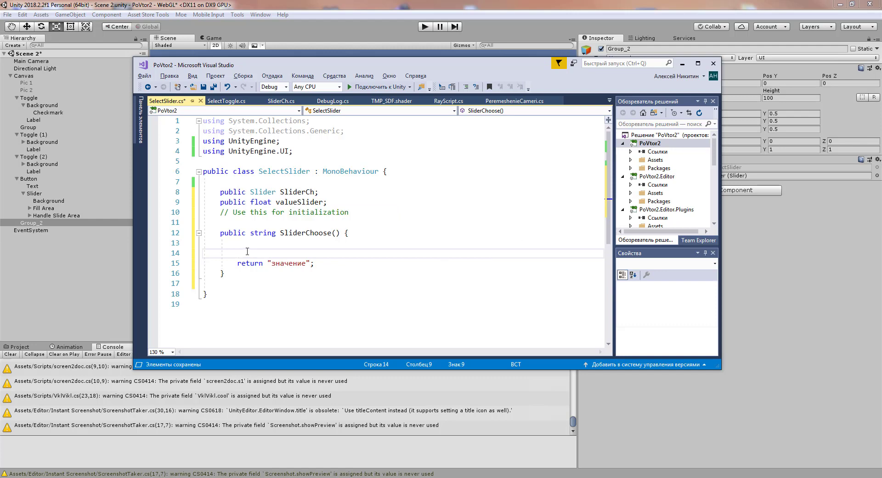
text(valu)
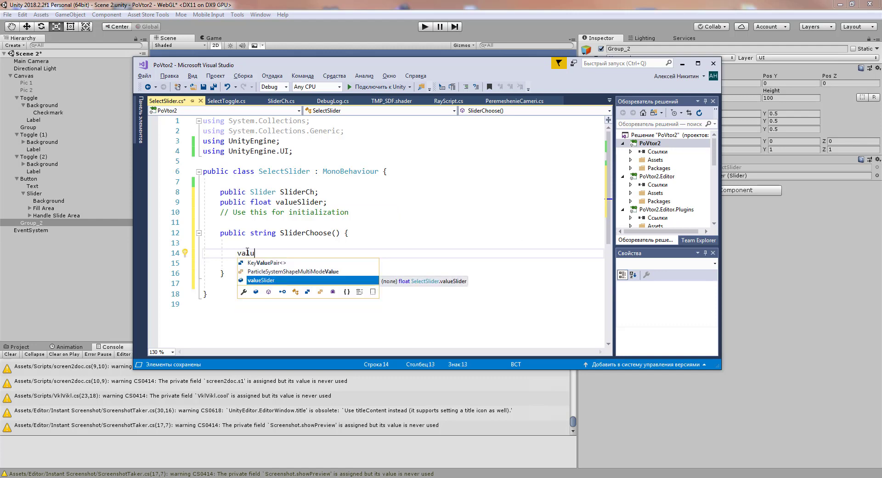
text(eSlider = )
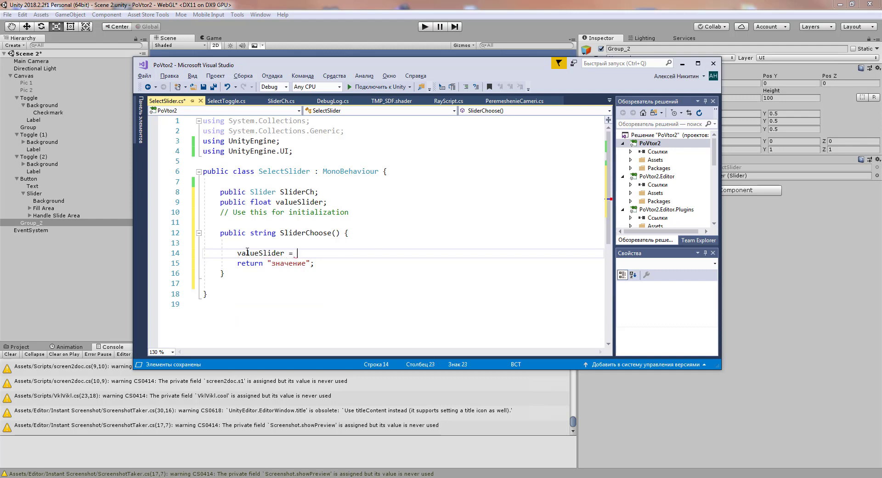
text(Slide)
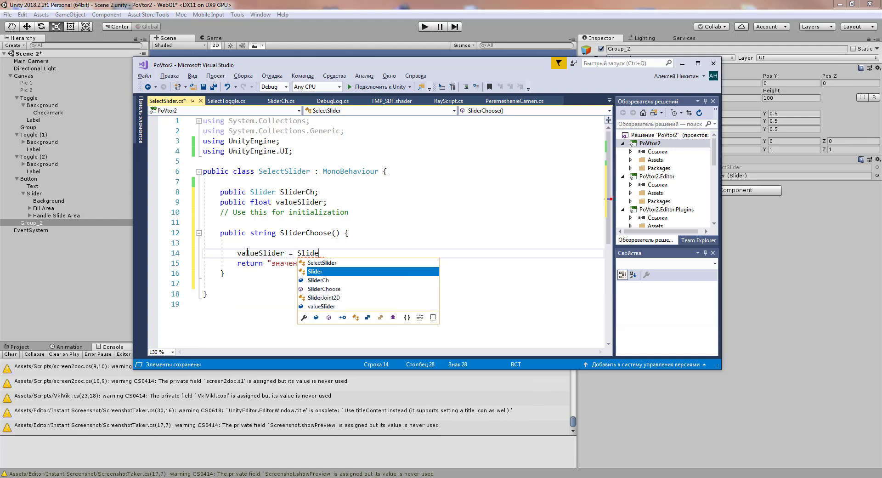
key(Down)
key(Down)
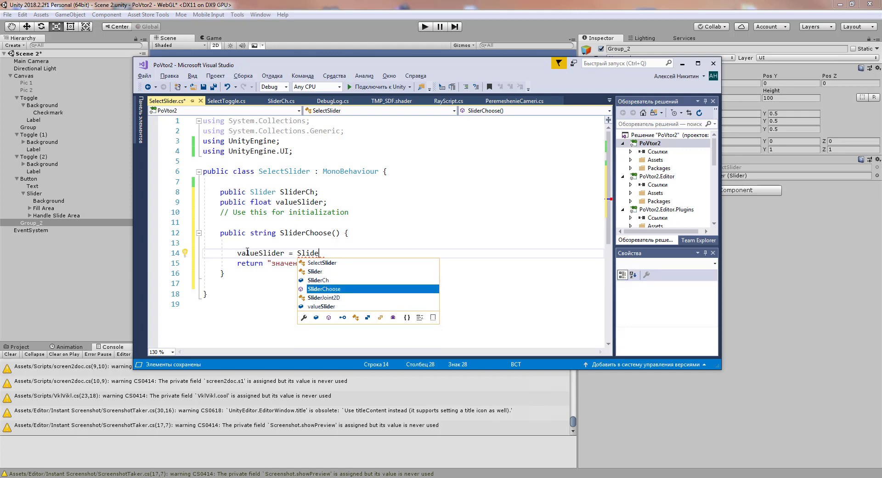
key(Up)
key(Up)
key(Tab)
text(.)
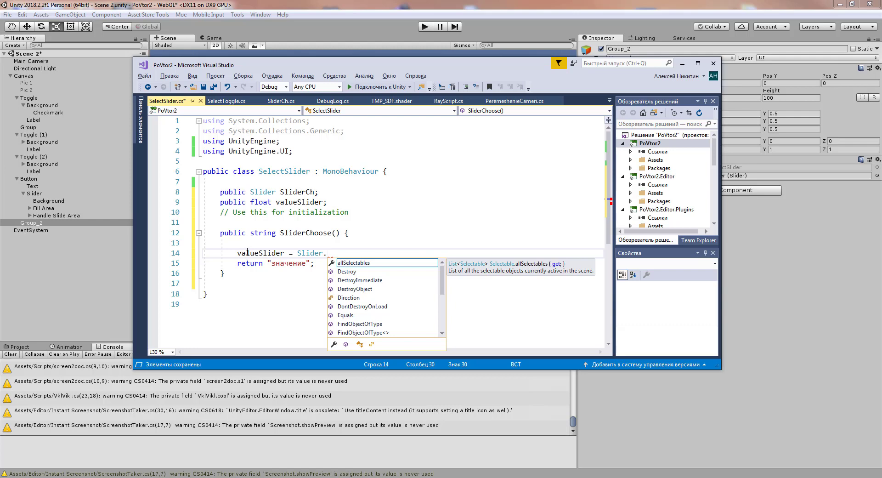
text(v)
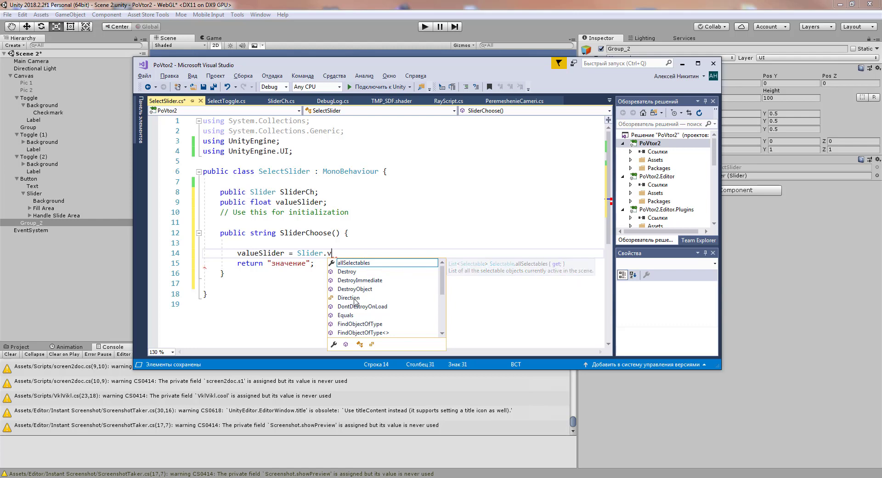
text(a)
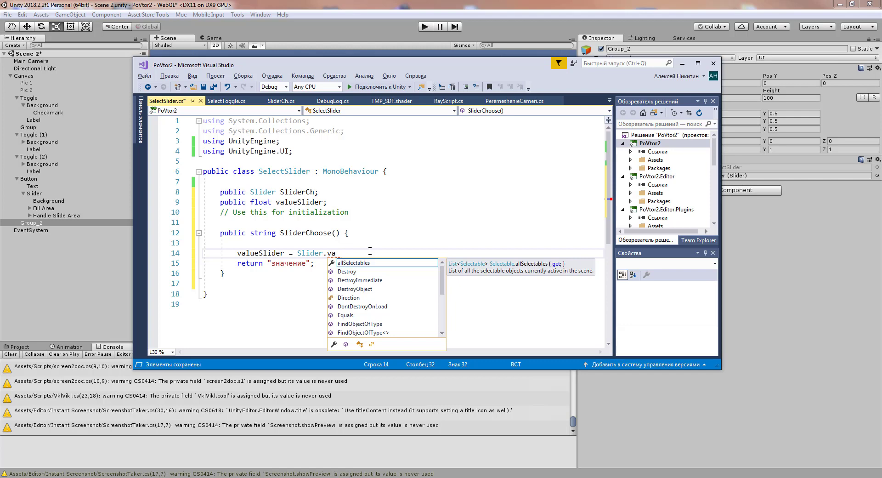
key(BackSpace)
key(BackSpace)
key(BackSpace)
text(Ch)
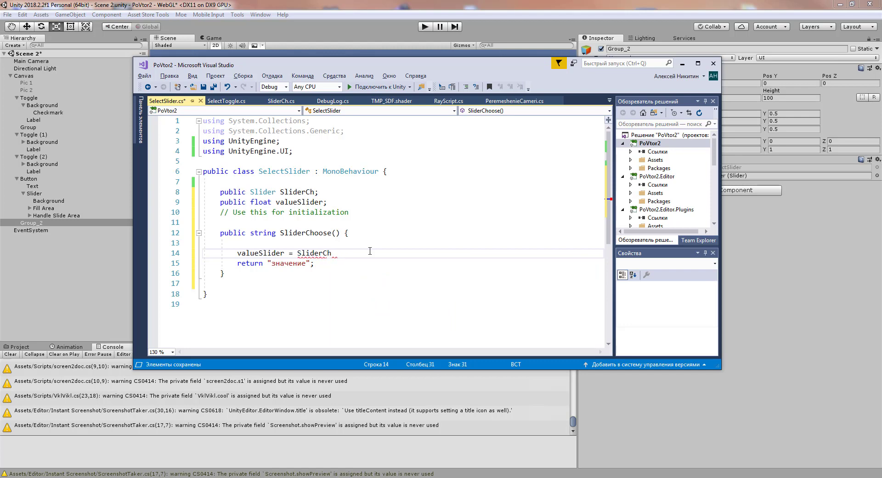
text(.)
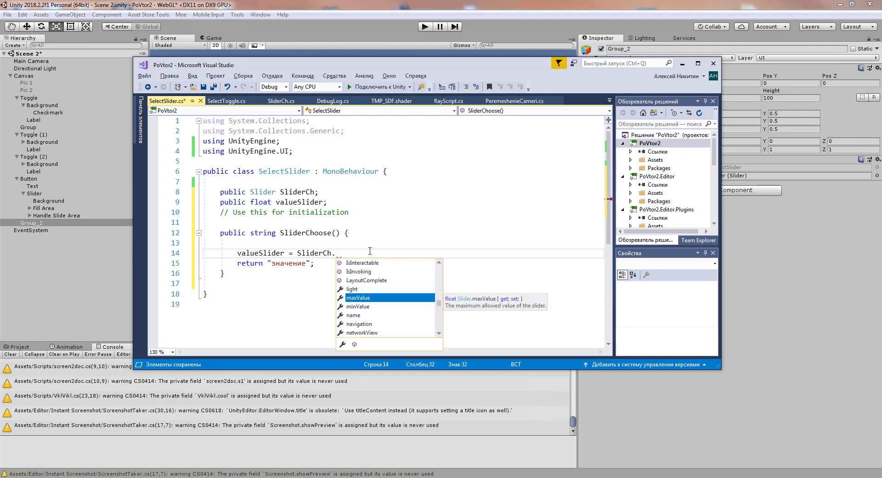
text(v)
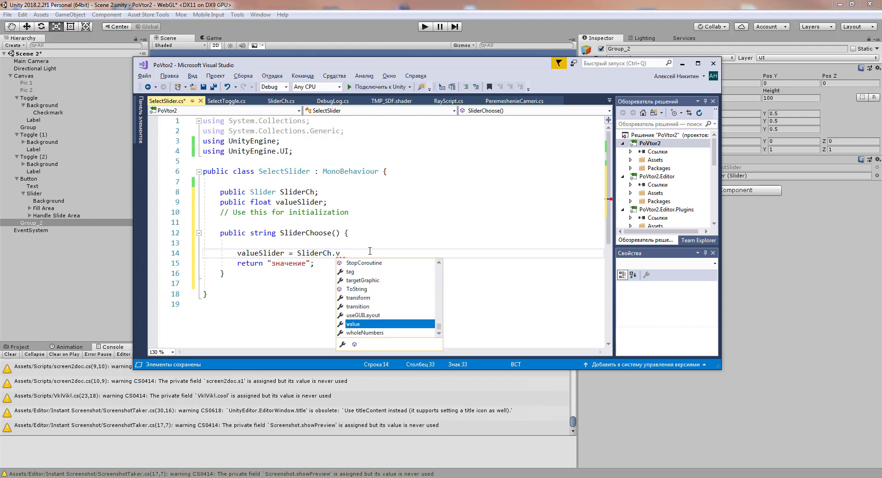
key(Tab)
text(;)
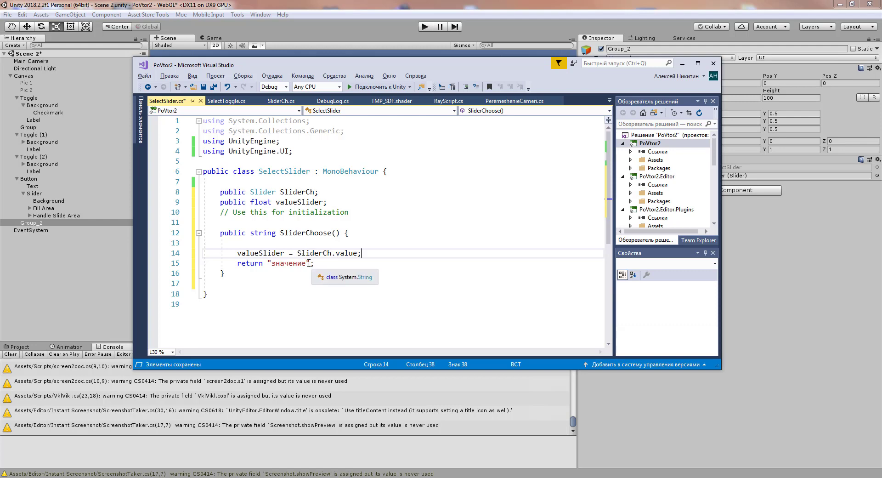
Replace the placeholder string with 'return valueSlider.ToString();'
drag(311, 262, 268, 263)
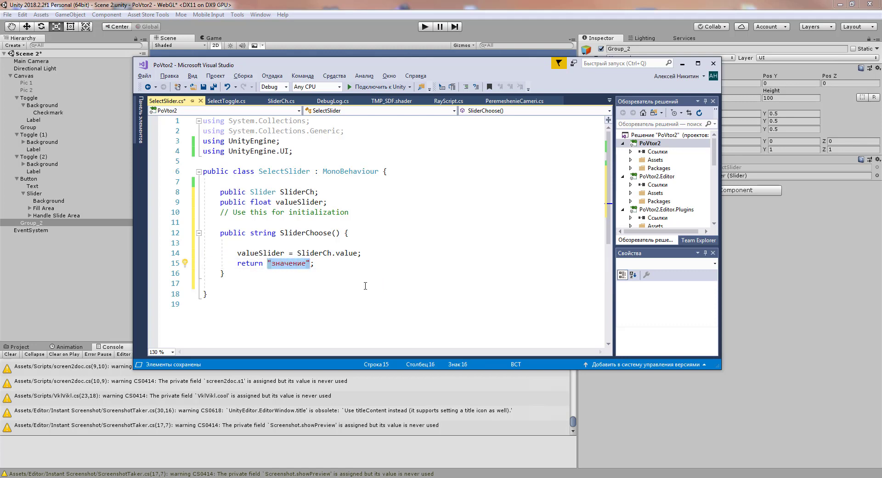
text(va)
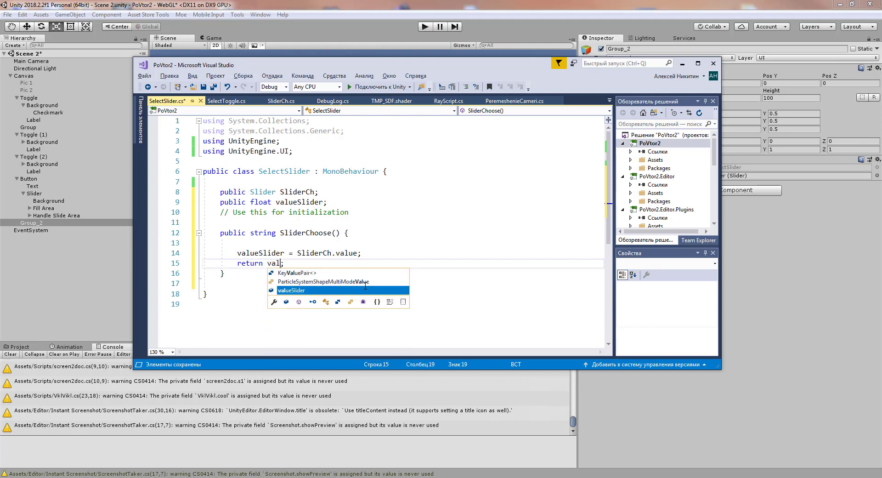
text(lue)
text(S)
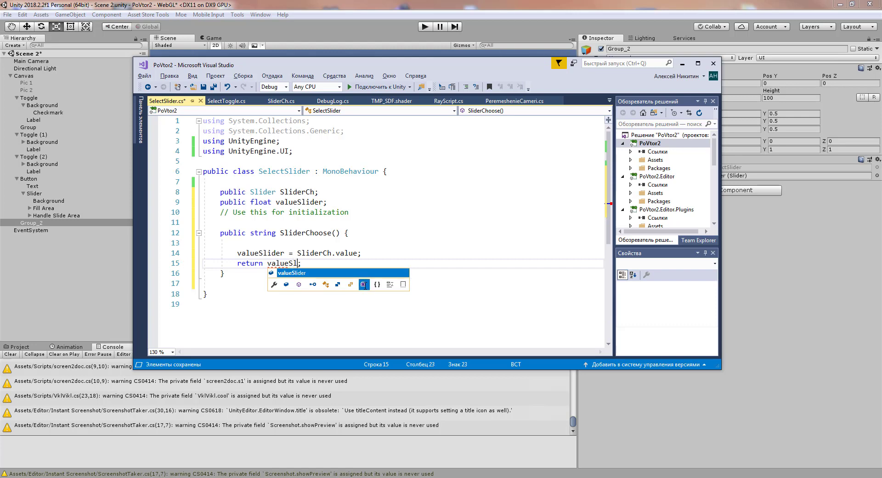
text(l)
key(Tab)
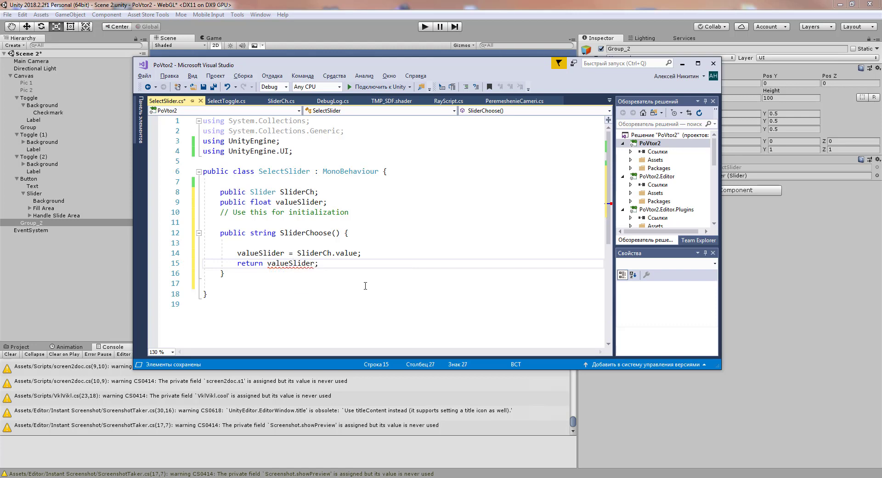
text(.)
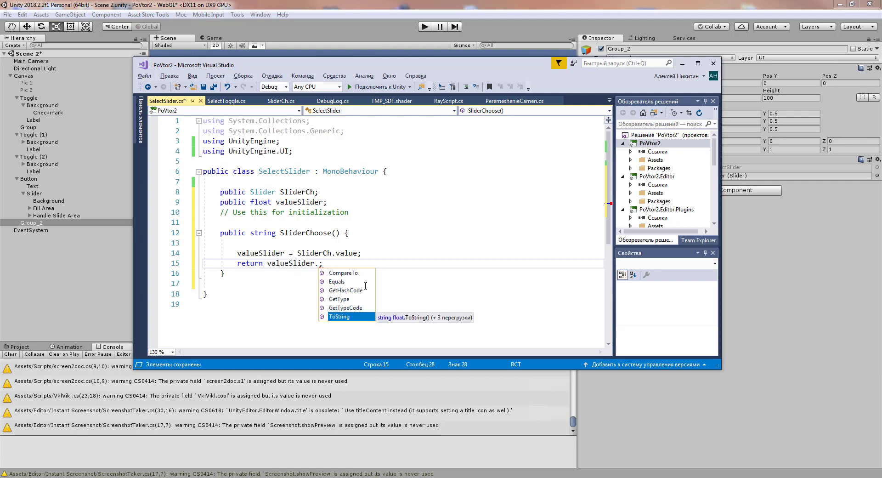
double_click(340, 317)
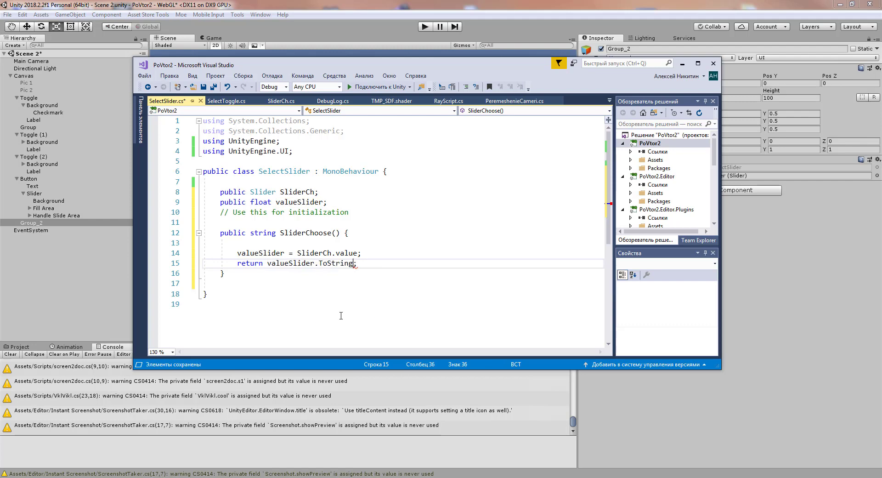
mouse_move(350, 264)
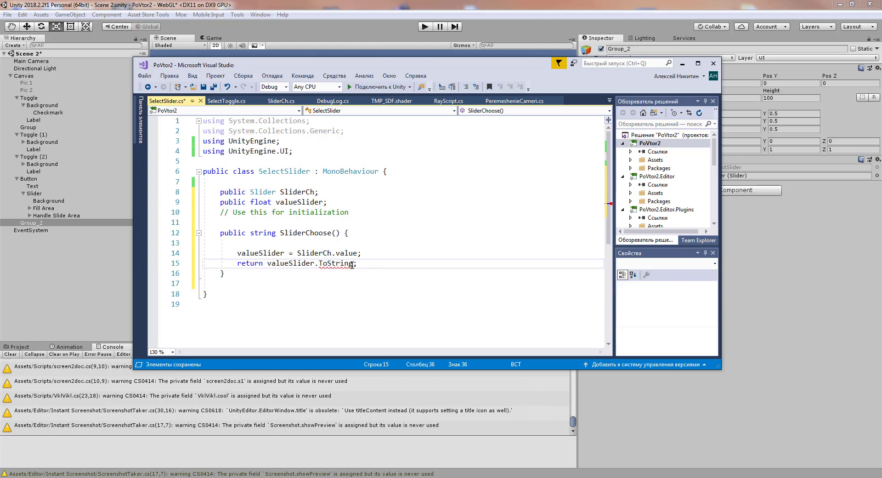
text(())
click(370, 265)
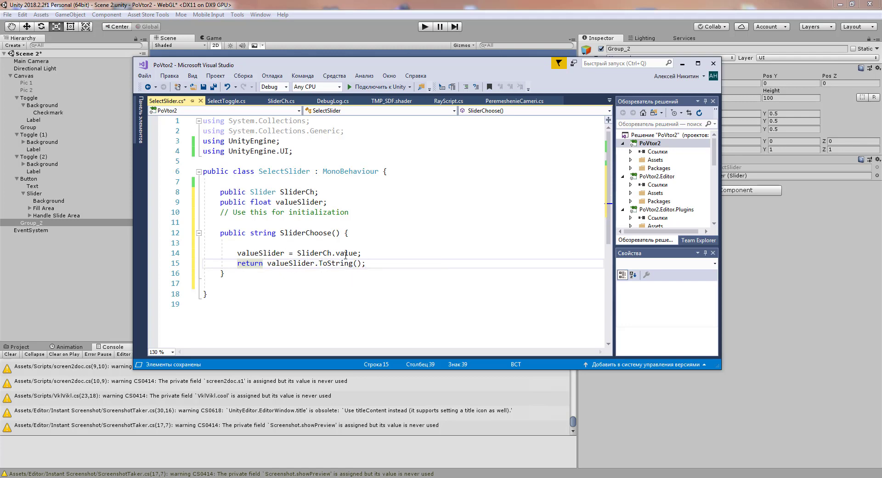
Add an empty 'public void ButtonCh() { }' method below SliderChoose
mouse_move(350, 255)
key(Down)
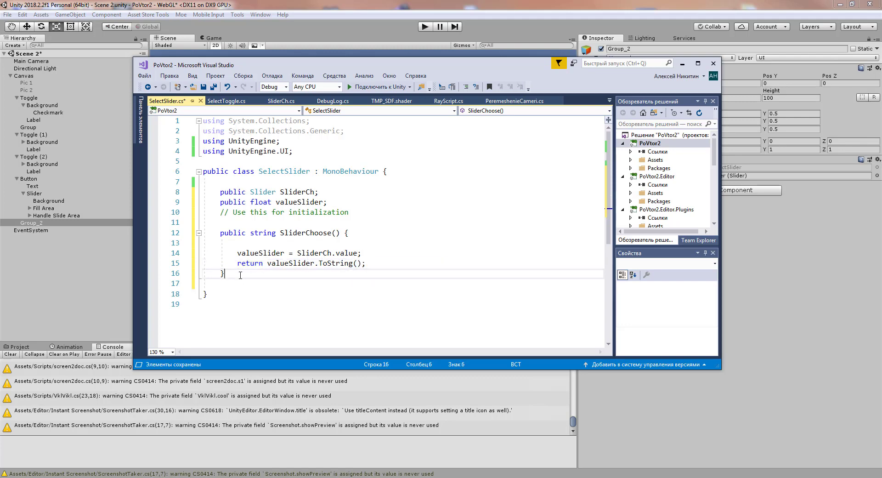
key(Return)
key(Return)
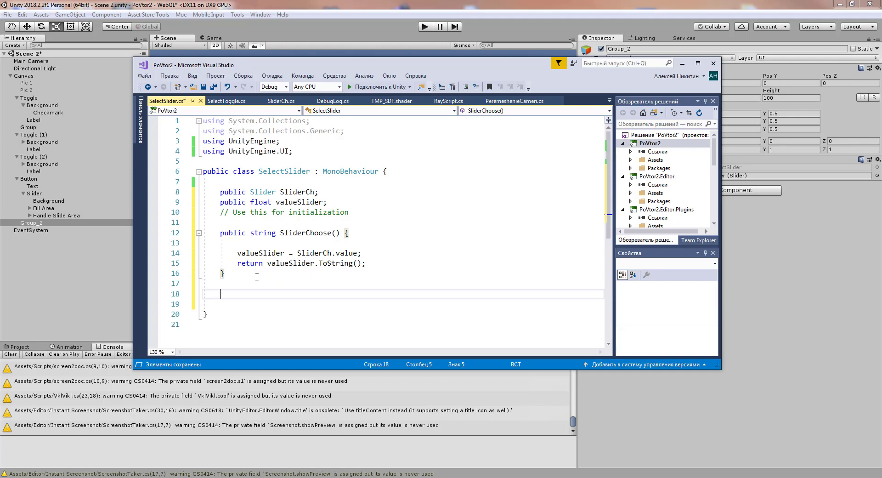
text(pu)
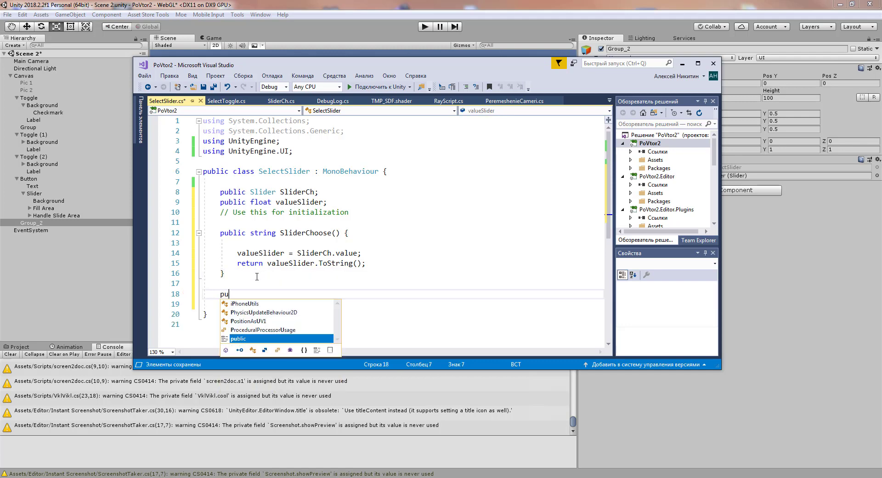
text(blic )
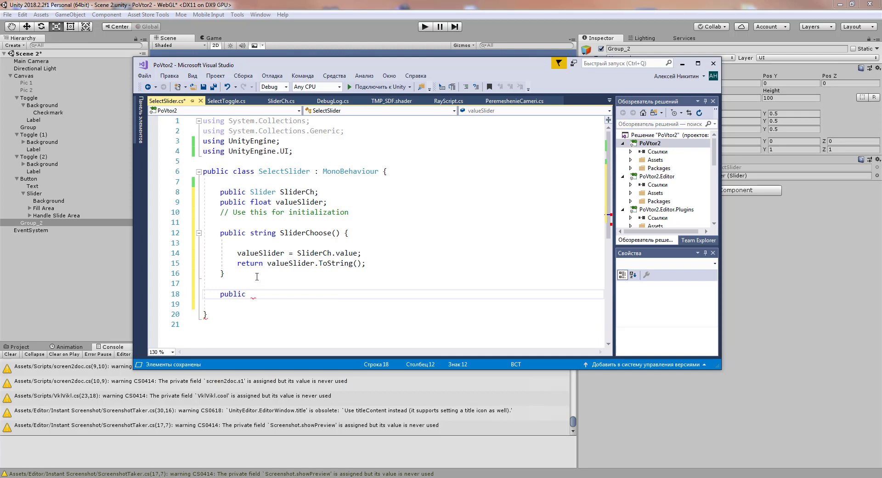
text(voi)
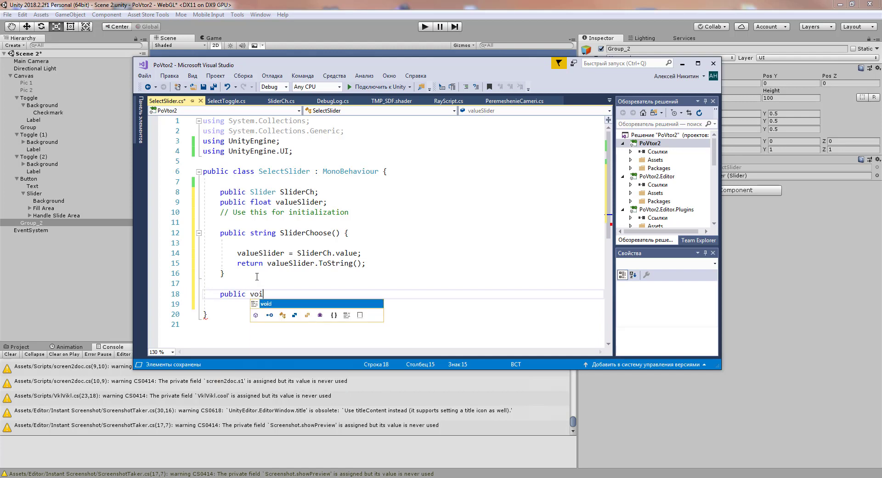
text(d )
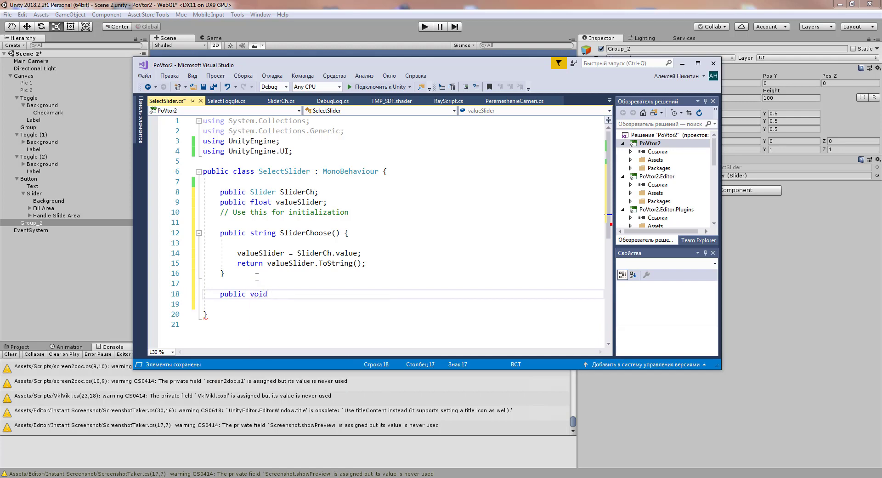
text(Button)
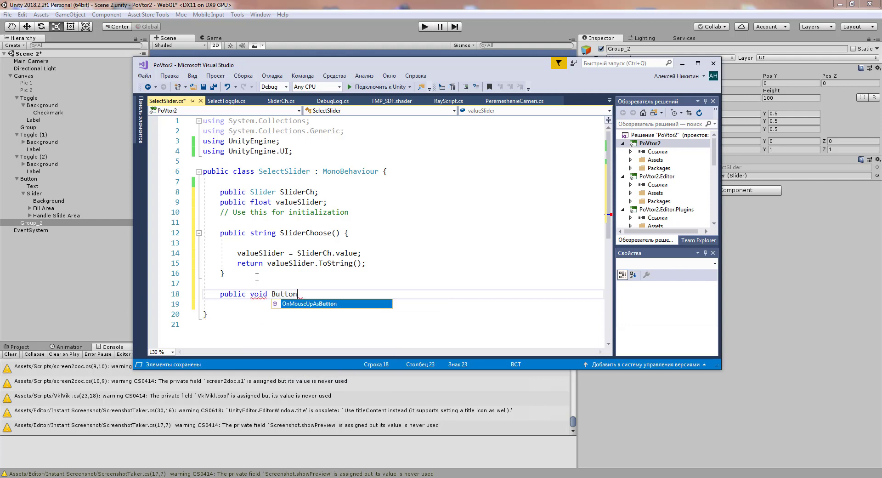
text(Ch)
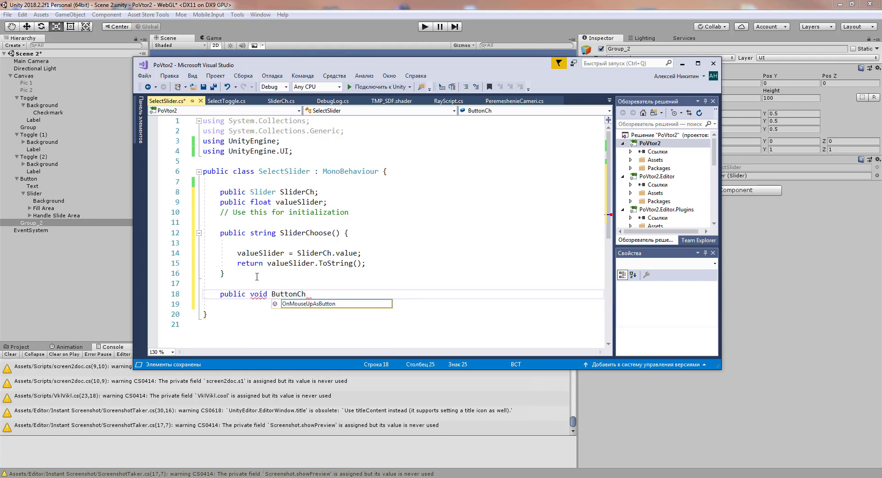
text(() {)
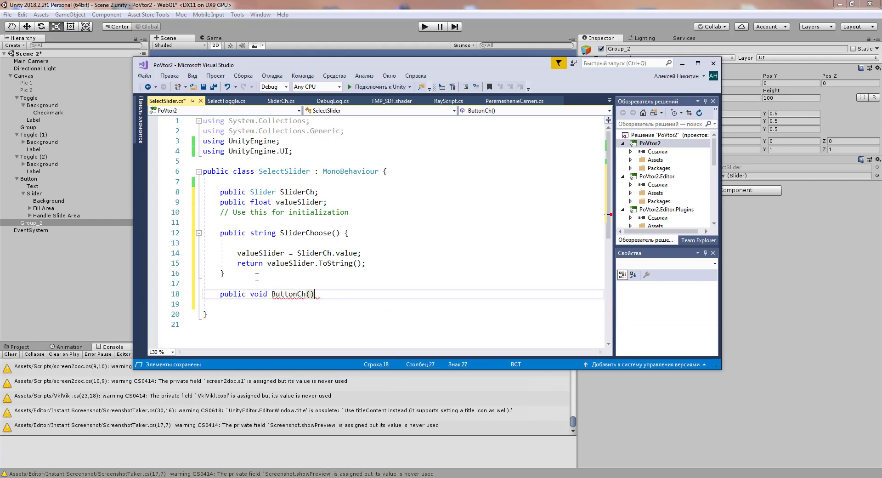
text( })
key(Left)
key(Return)
key(Return)
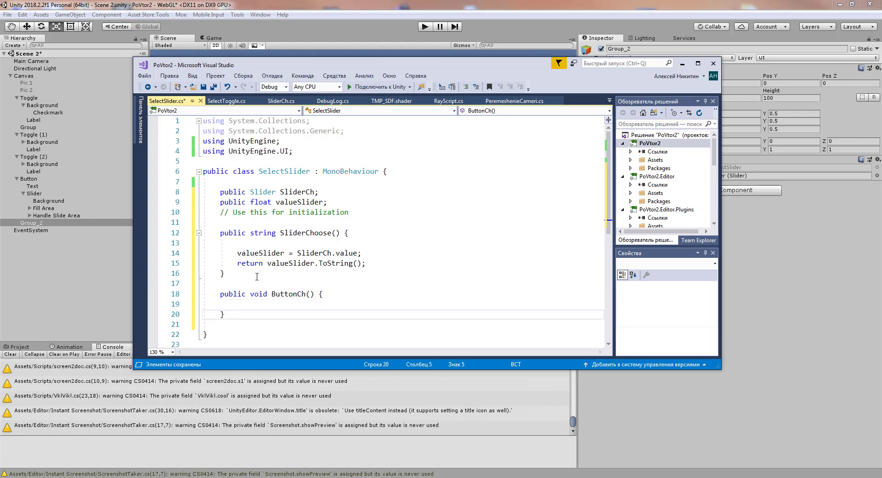
key(Return)
key(Up)
Fill ButtonCh with 'Debug.Log(SliderChoose());' and save SelectSlider.cs
text(De)
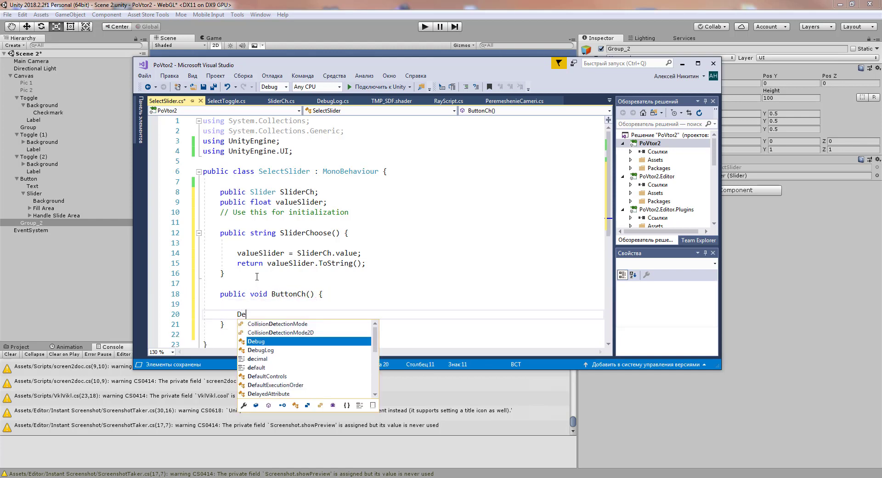
text(bug.)
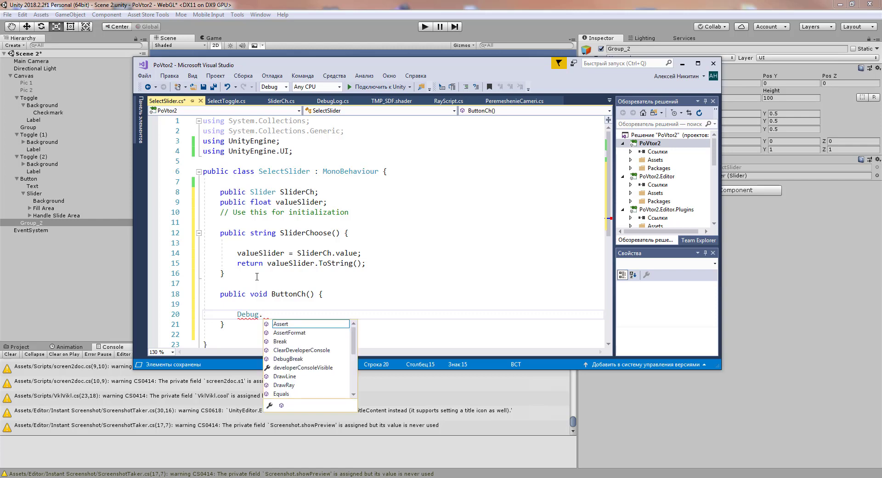
text(Log)
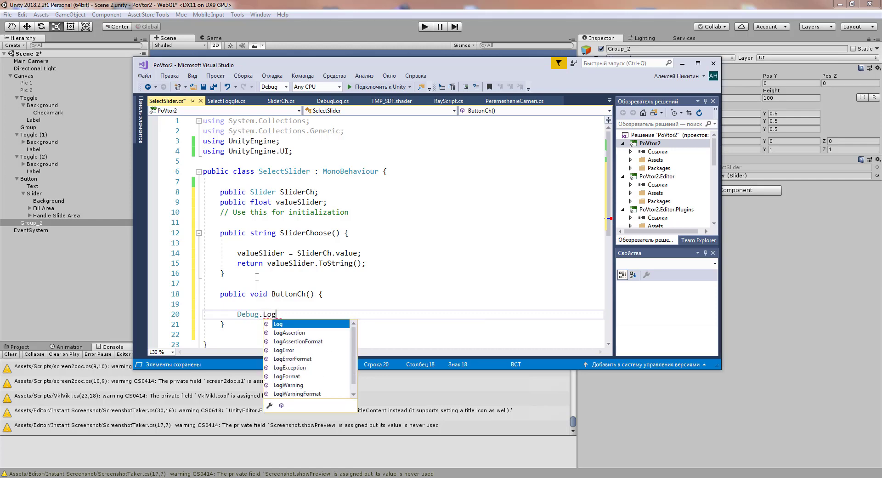
text(()
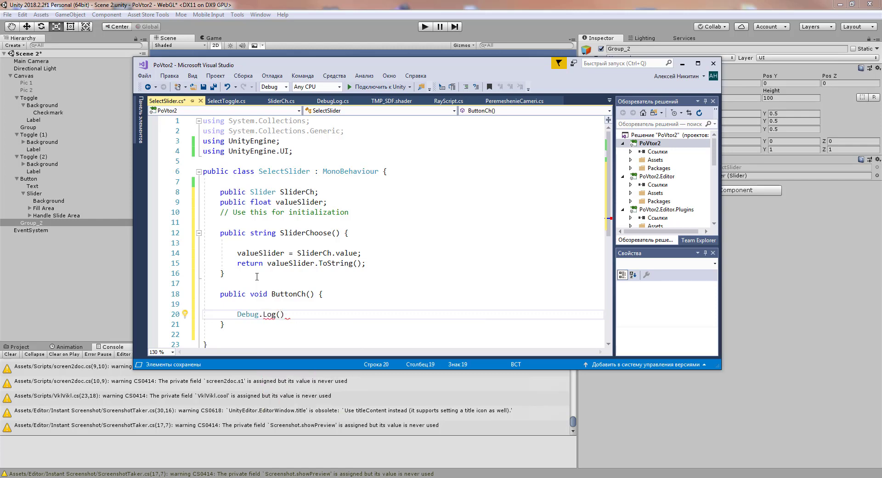
text(Sli)
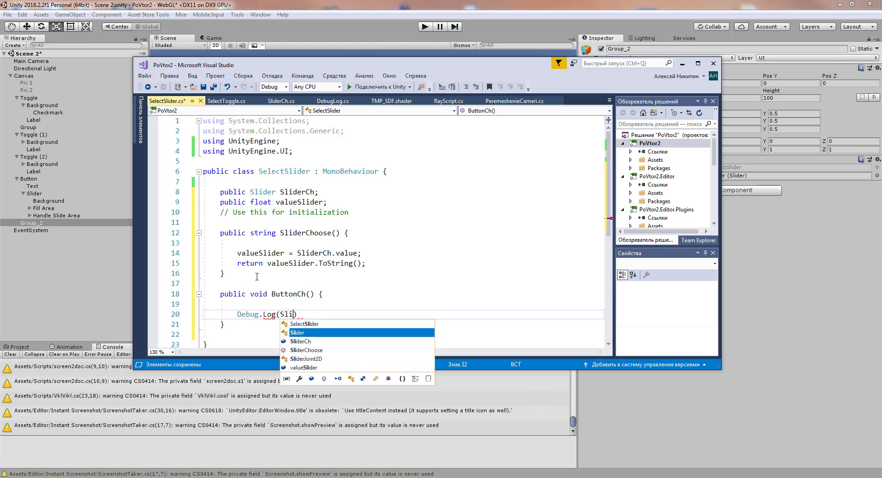
key(Down)
key(Down)
key(Return)
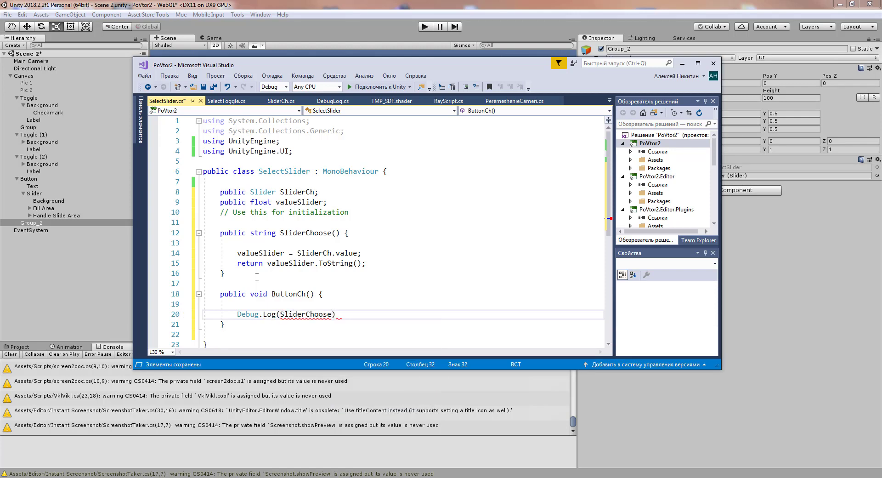
text(;)
mouse_move(333, 315)
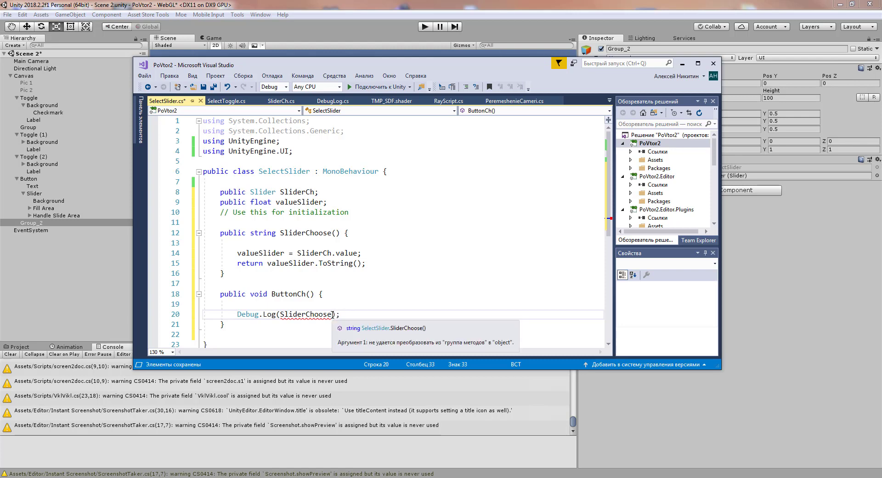
click(333, 314)
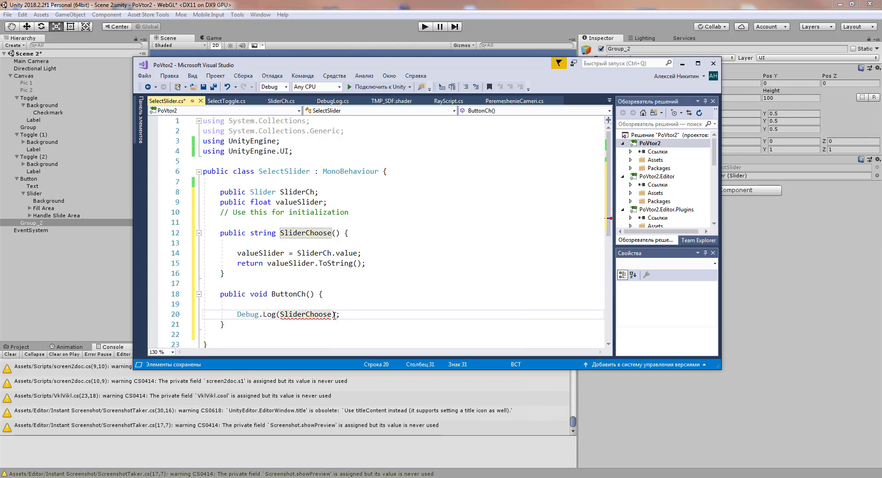
text(())
click(369, 317)
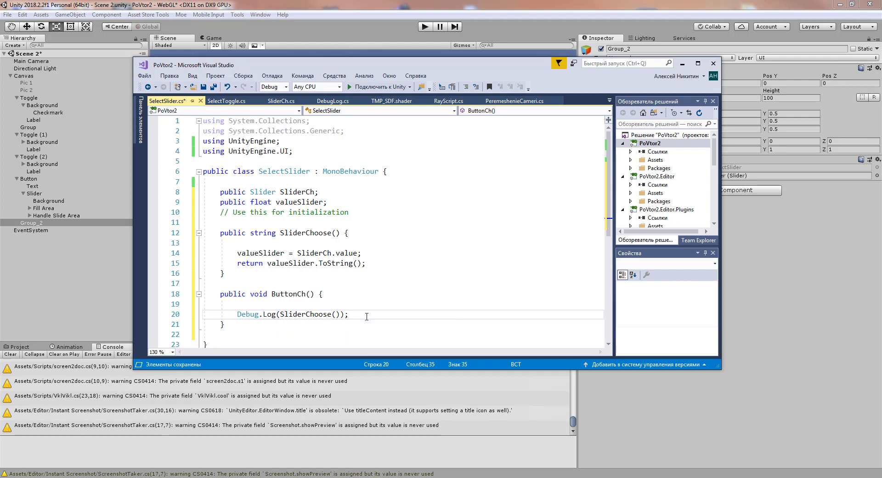
click(204, 89)
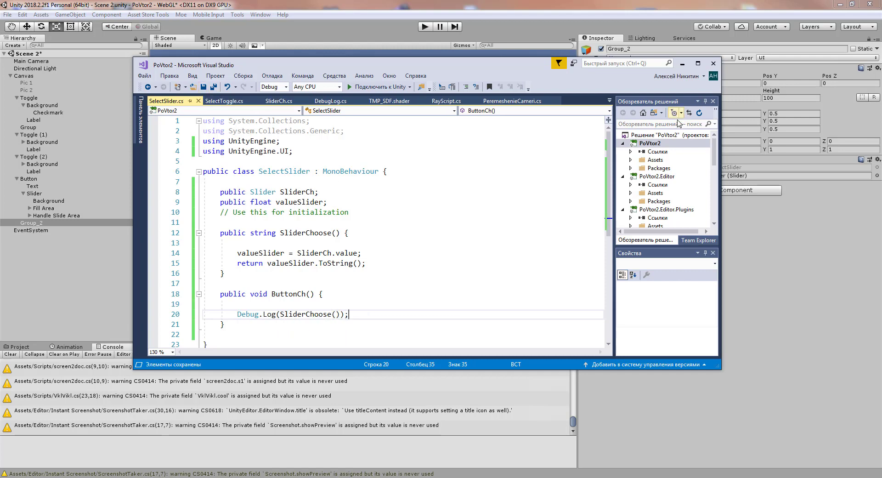
Set the GO Button's On Click to Group_2's SelectSlider.ButtonCh () and start play mode
click(682, 66)
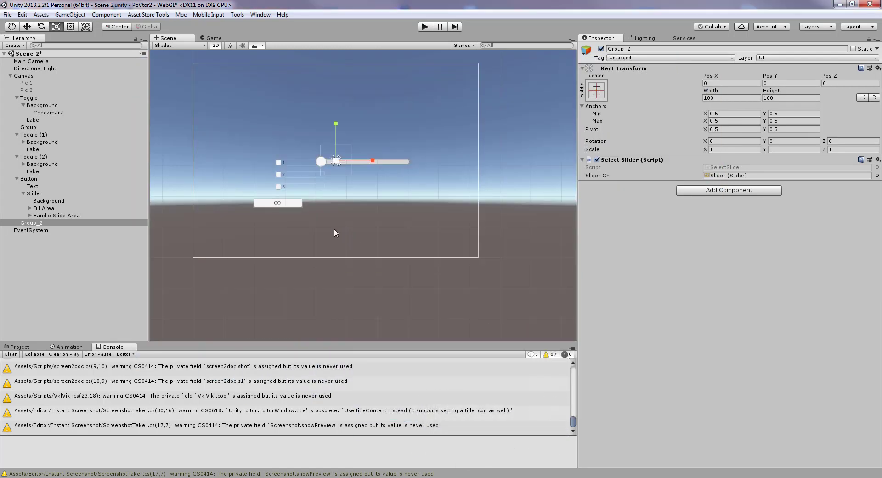
click(280, 205)
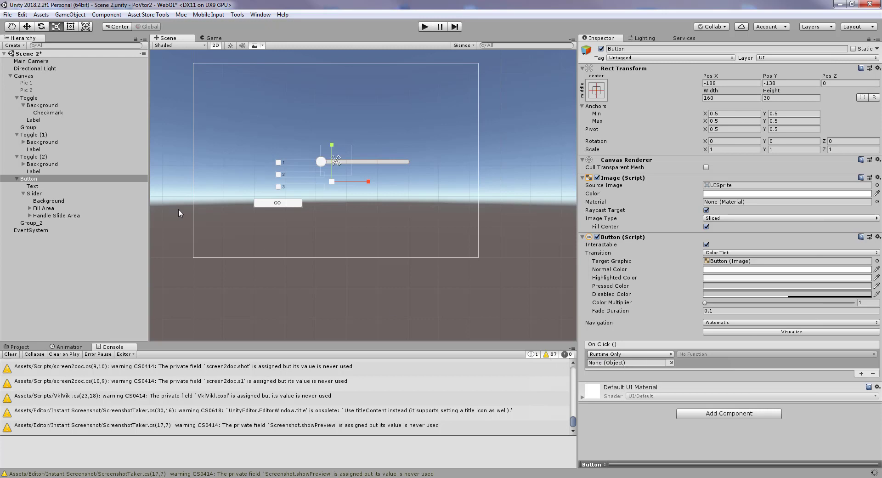
drag(31, 223, 595, 361)
click(699, 354)
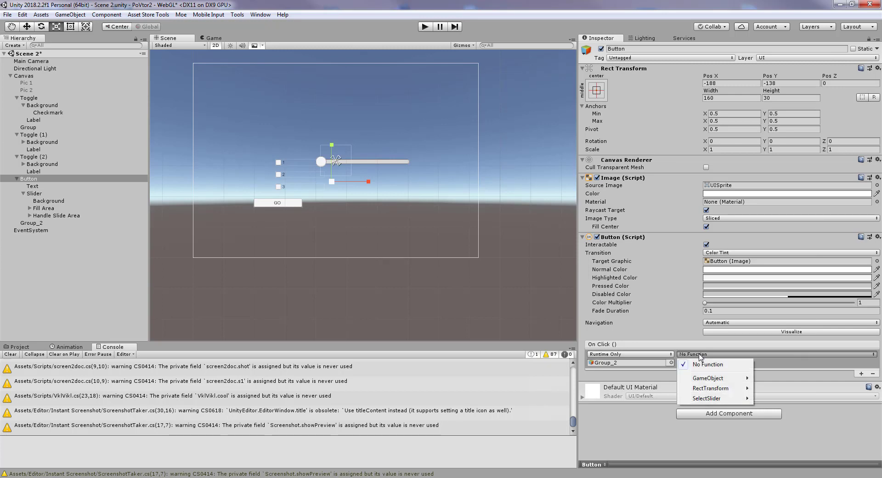
mouse_move(709, 398)
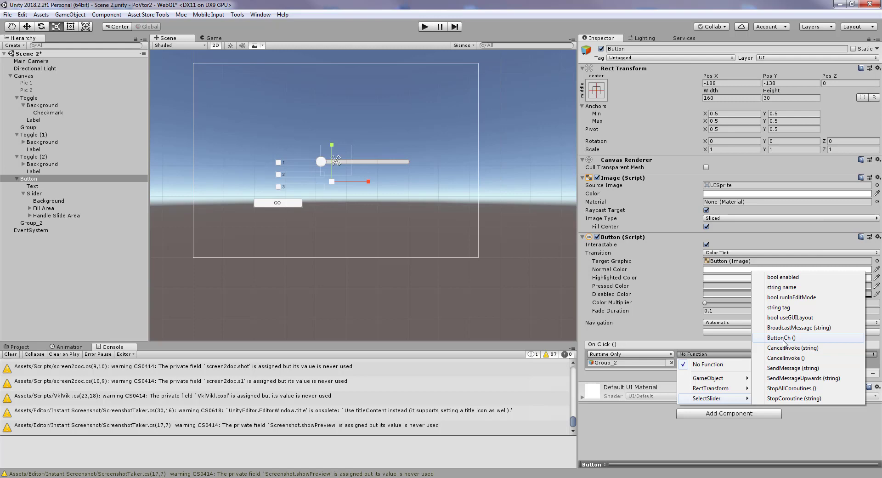
click(784, 339)
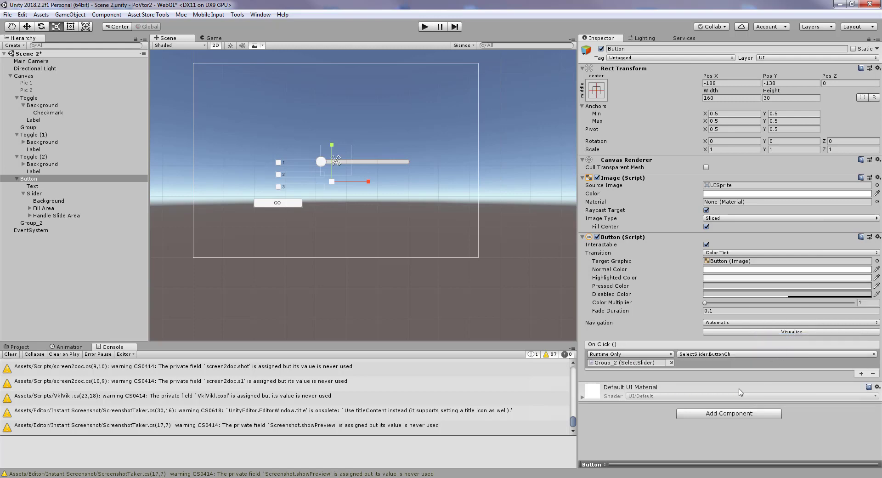
click(423, 29)
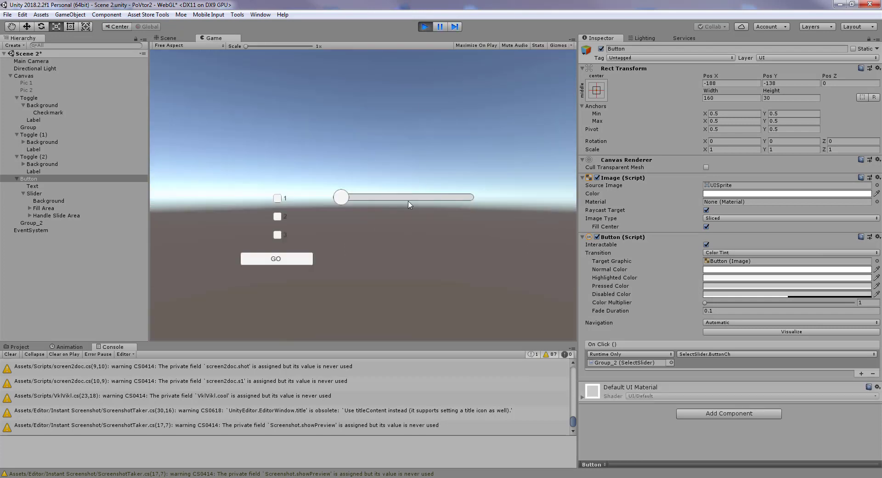
Move the slider to its middle and press GO, logging 2 to the Console
click(403, 198)
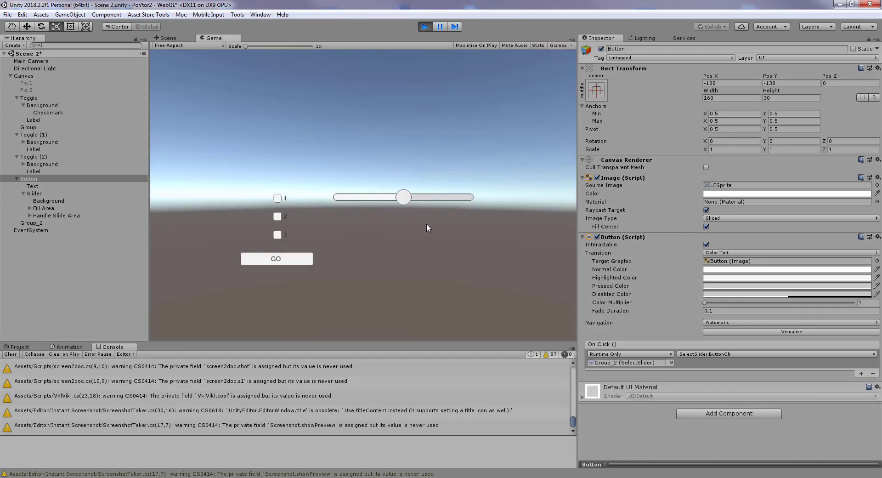
click(278, 258)
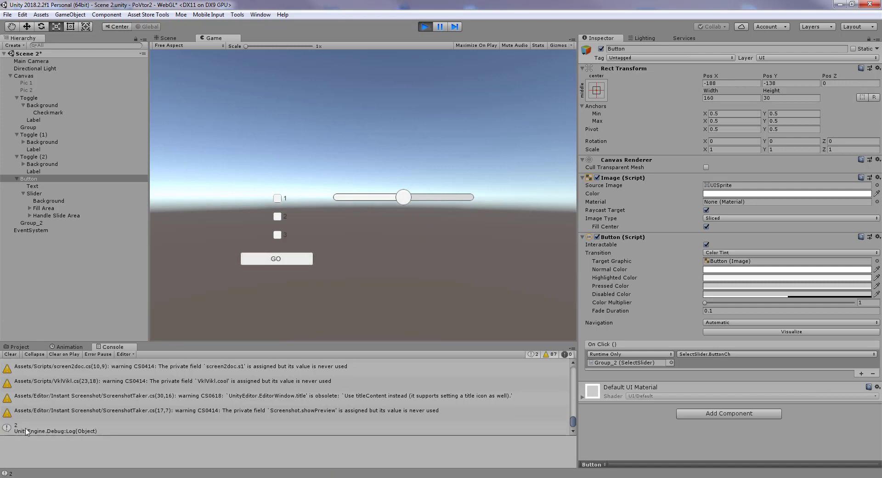